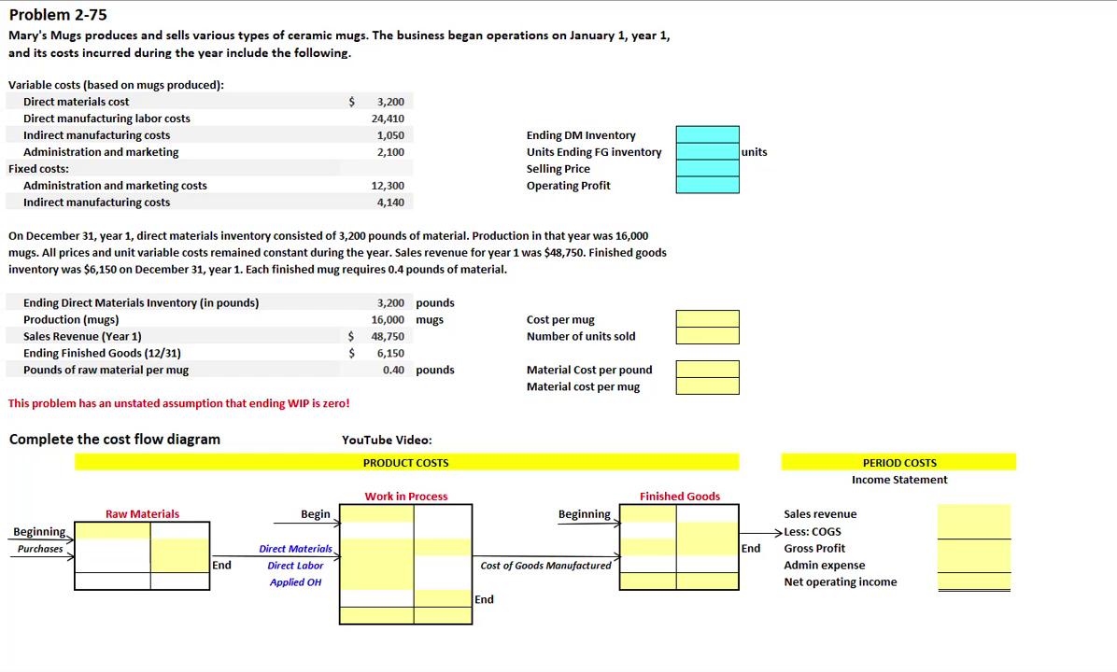
Review the four required answers, from Ending DM Inventory to Operating Profit, and the opening paragraph of the problem
left_click(528, 152)
left_click(528, 135)
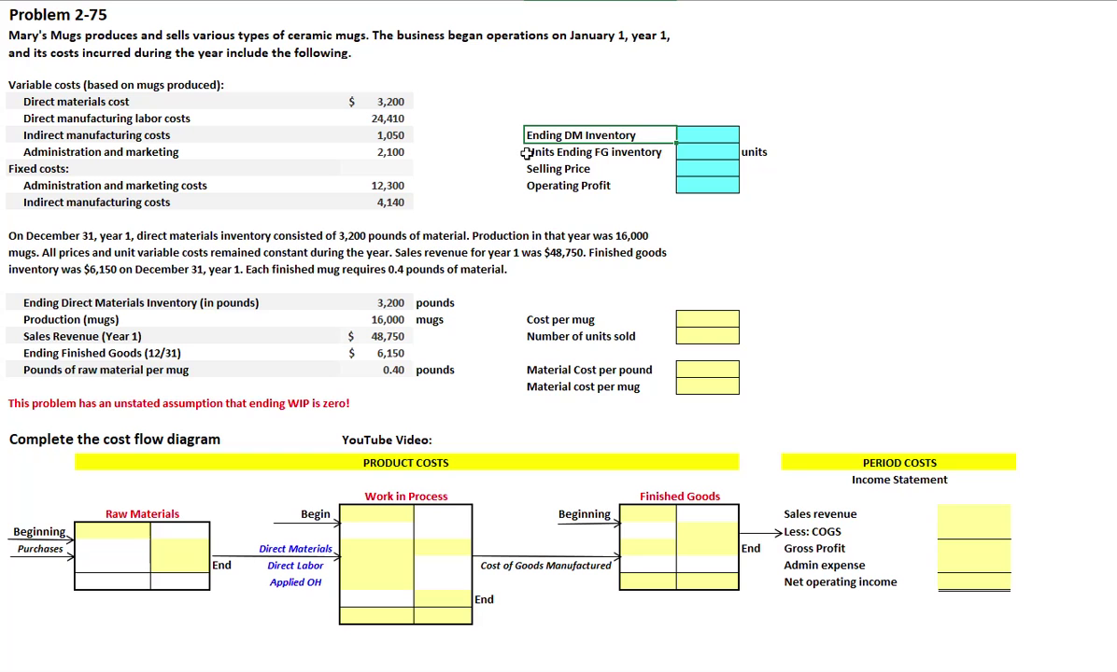
left_click(527, 152)
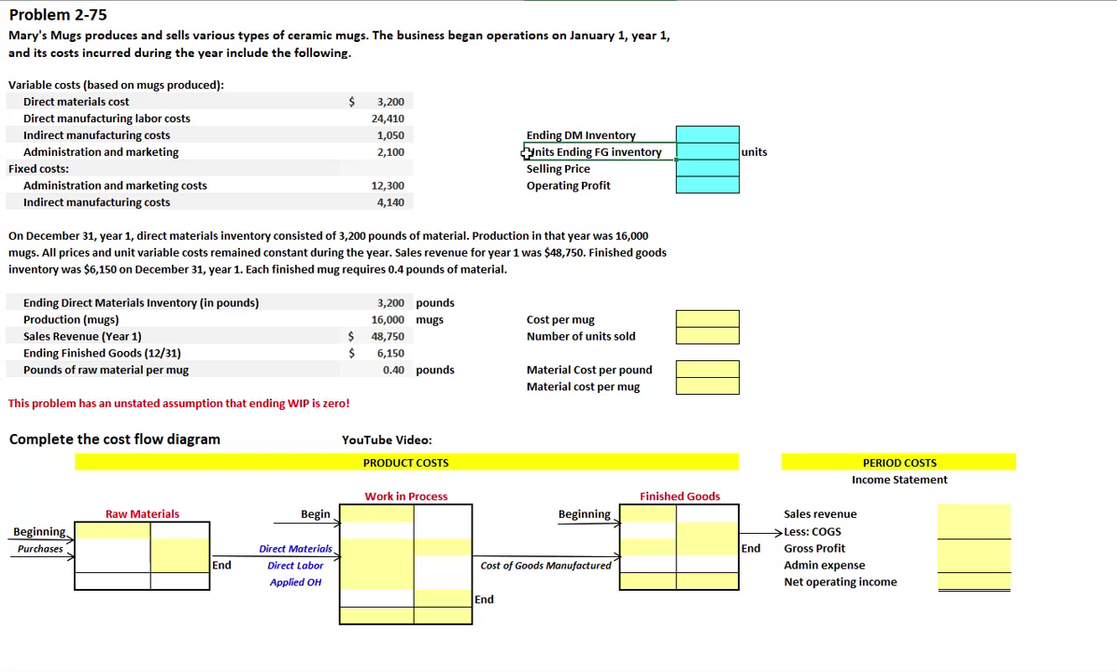
left_click(540, 171)
left_click(532, 187)
left_click(58, 38)
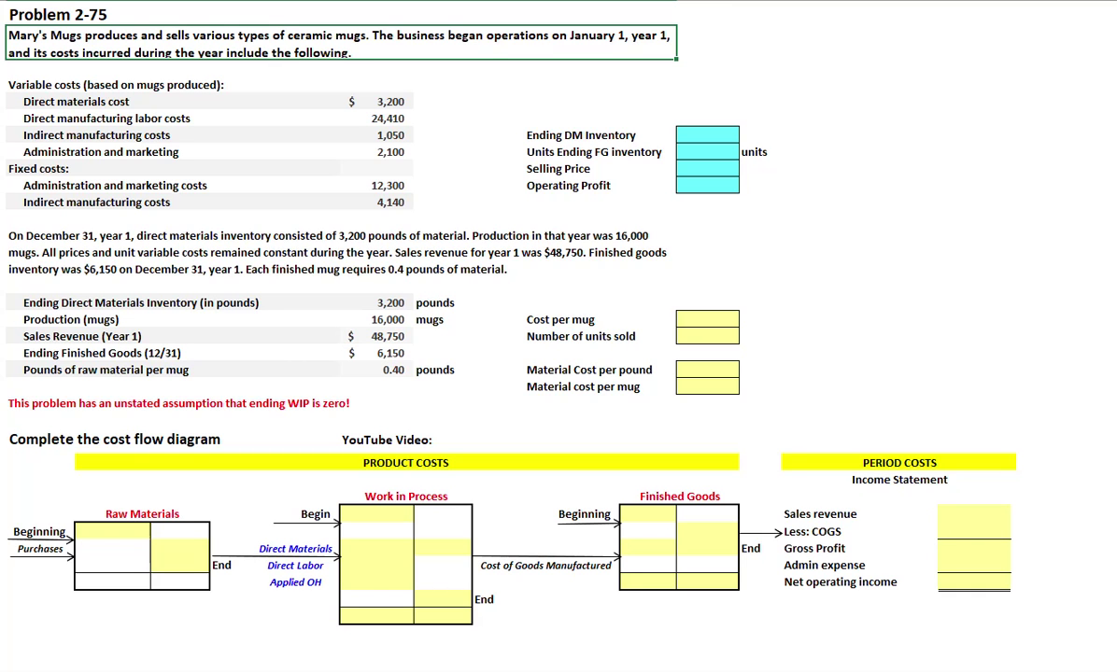
Enter zero beginning balances for Raw Materials, Work in Process and Finished Goods in the cost flow diagram
left_click(112, 531)
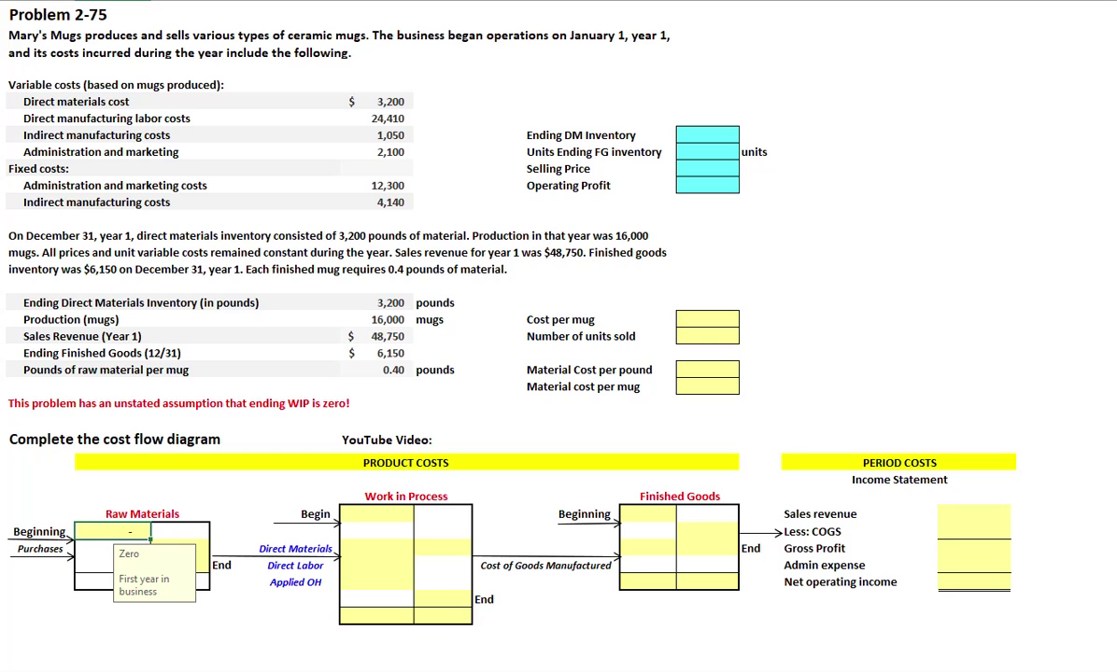
left_click(376, 513)
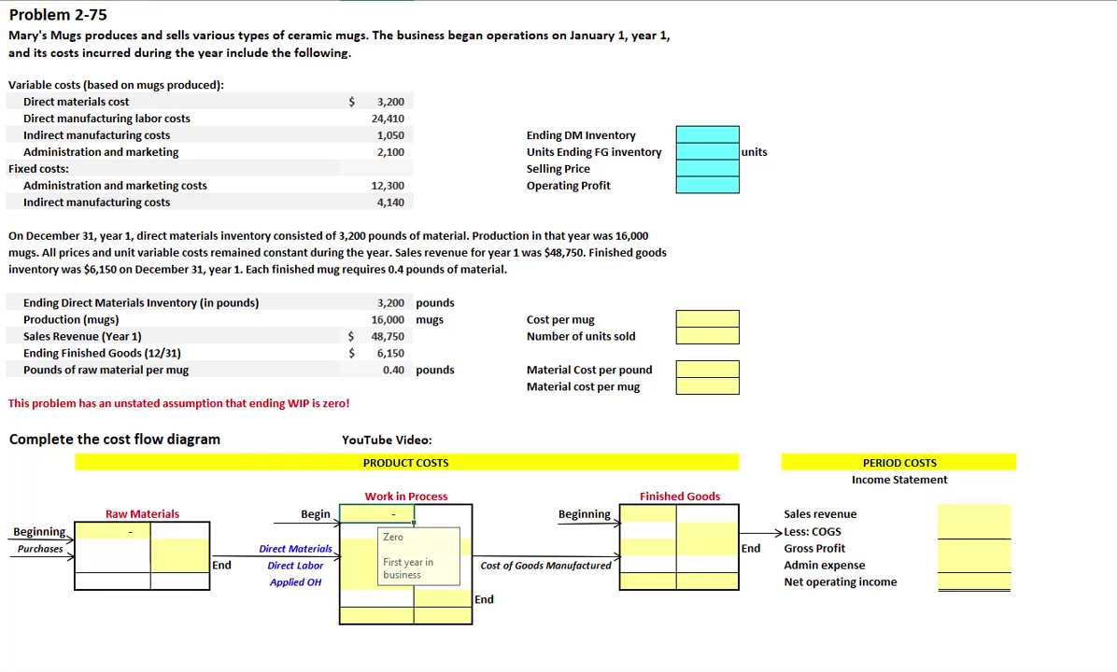
left_click(647, 513)
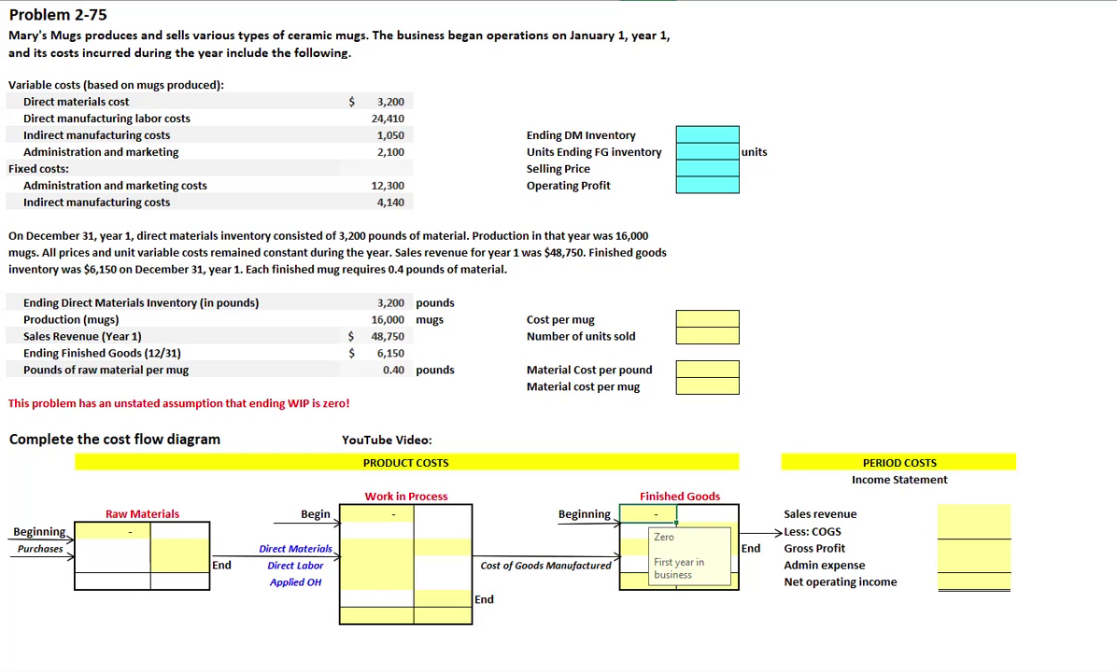
Enter direct materials of 3,200 as Raw Materials used and in Work in Process, and direct labor of 24,410 in Work in Process
left_click(37, 82)
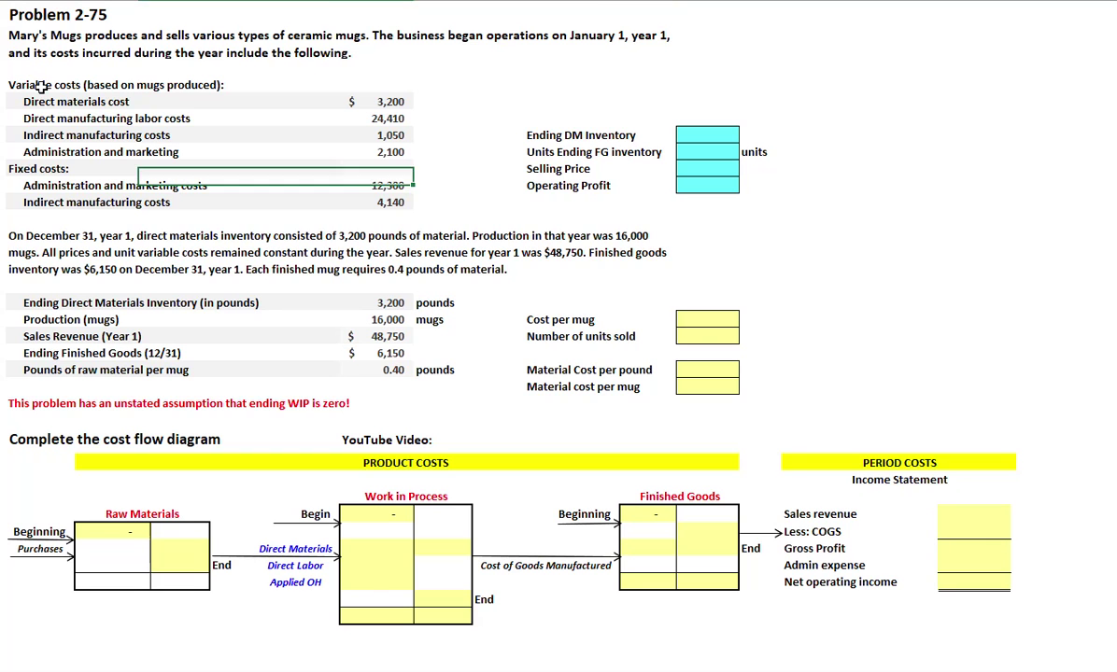
left_click(35, 168)
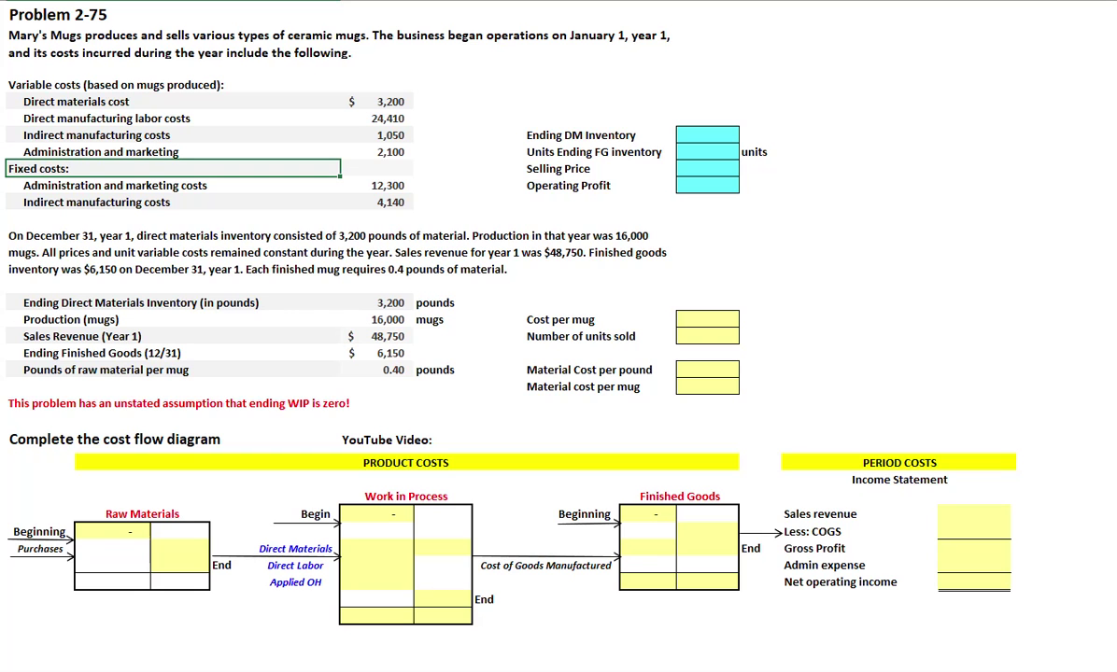
key("ctrl+z")
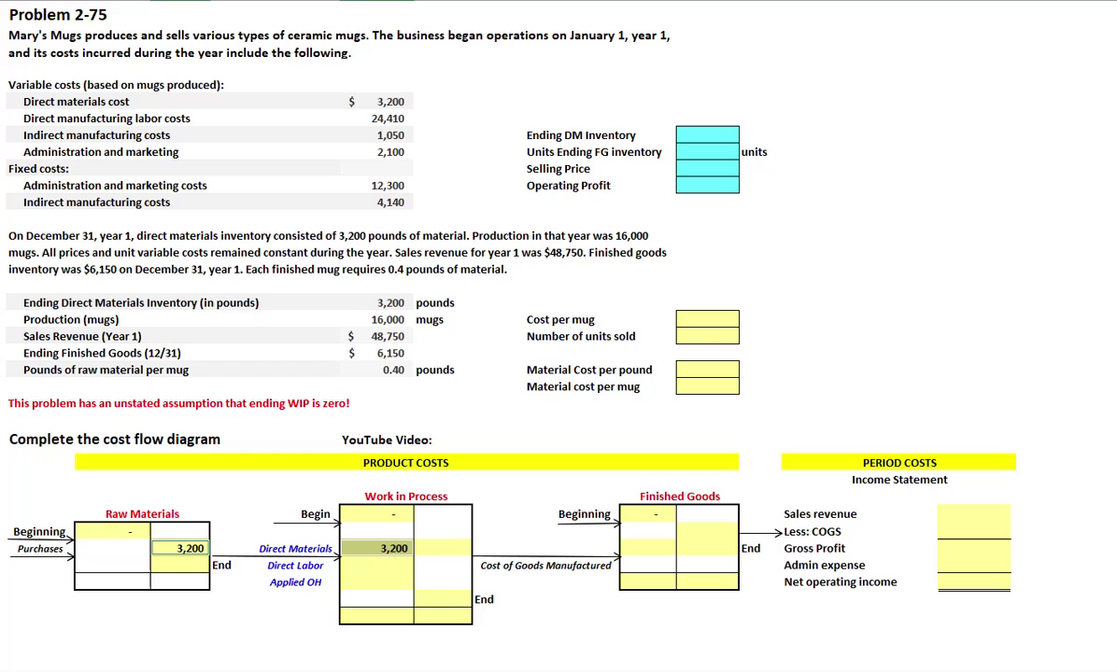
key("ctrl+z")
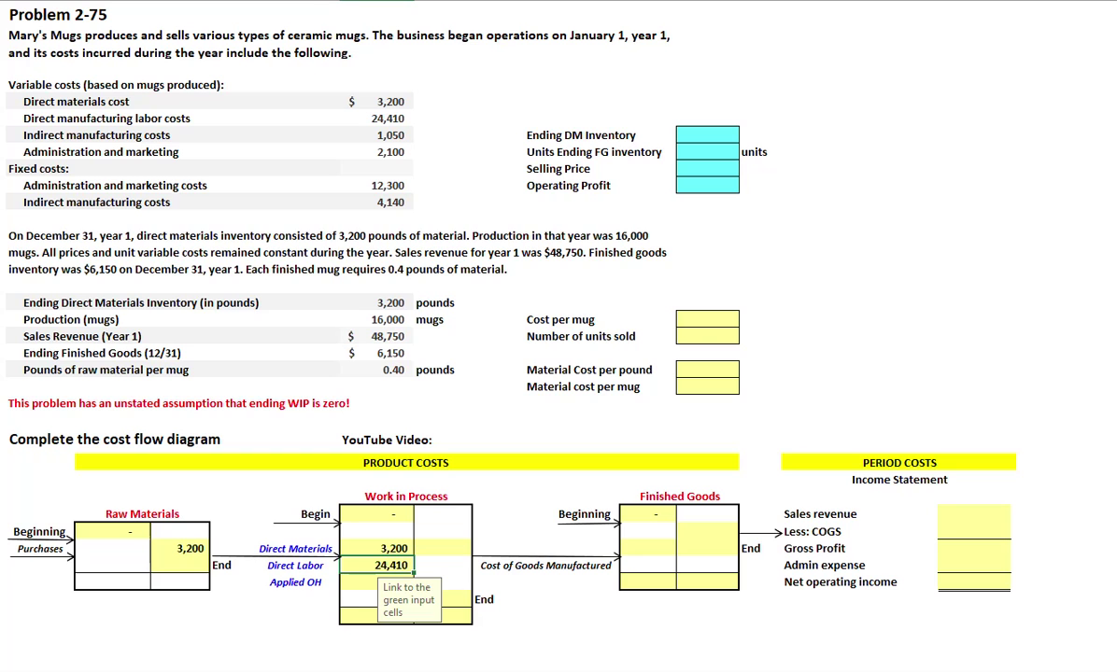
Fill Applied OH in Work in Process with 5,190, the sum of the variable and fixed indirect manufacturing costs
left_click(45, 125)
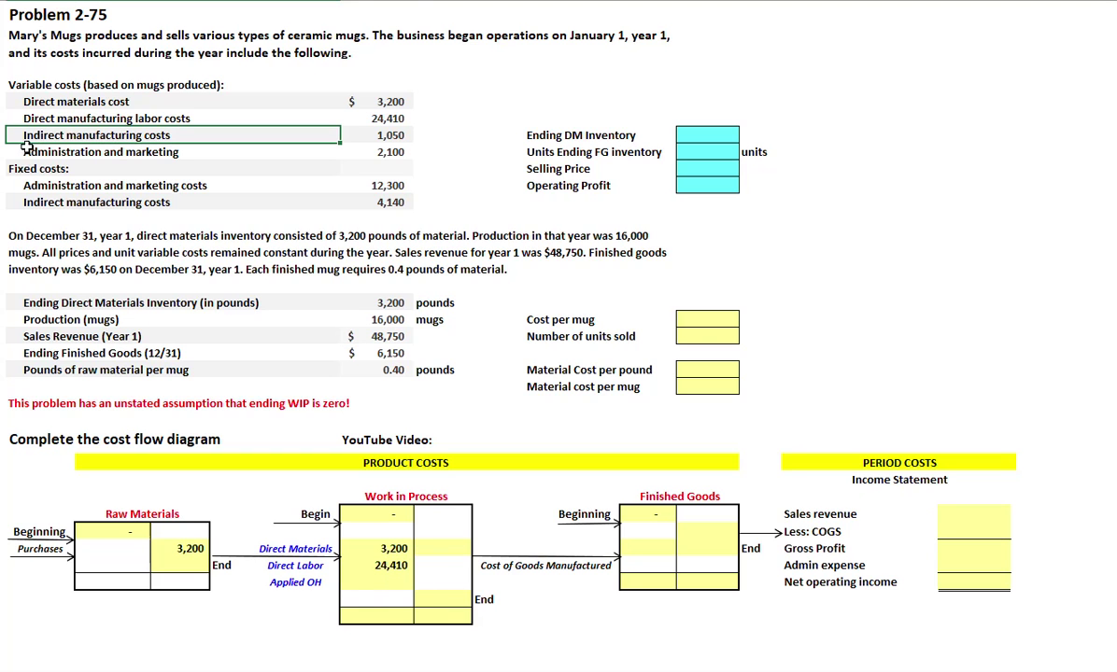
left_click(26, 201, "ctrl")
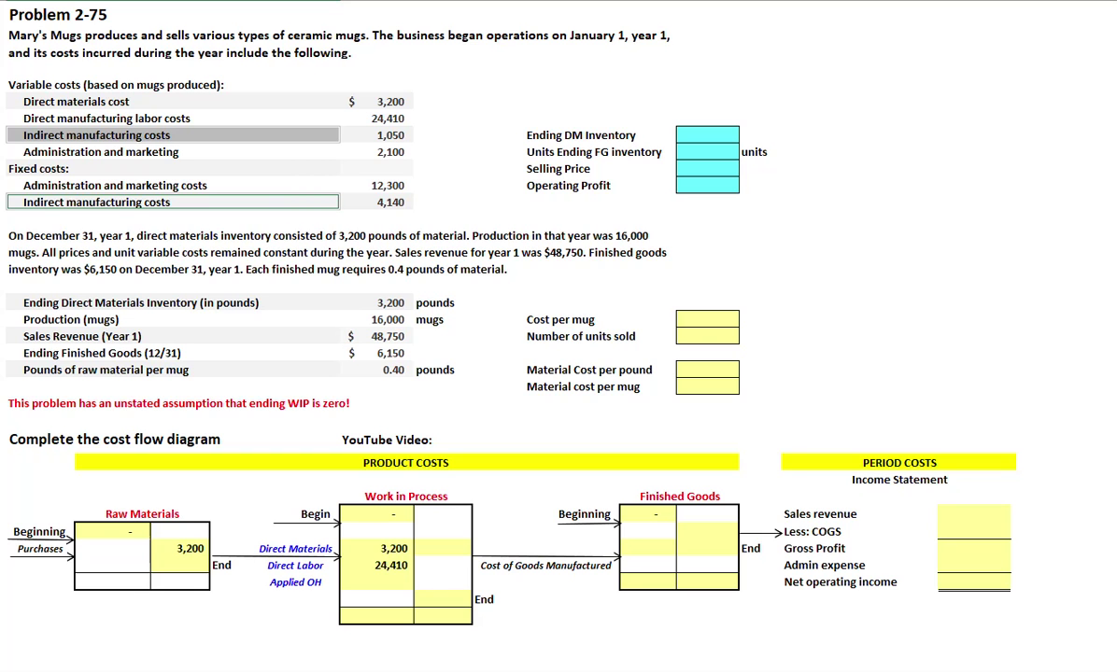
key("ctrl+y")
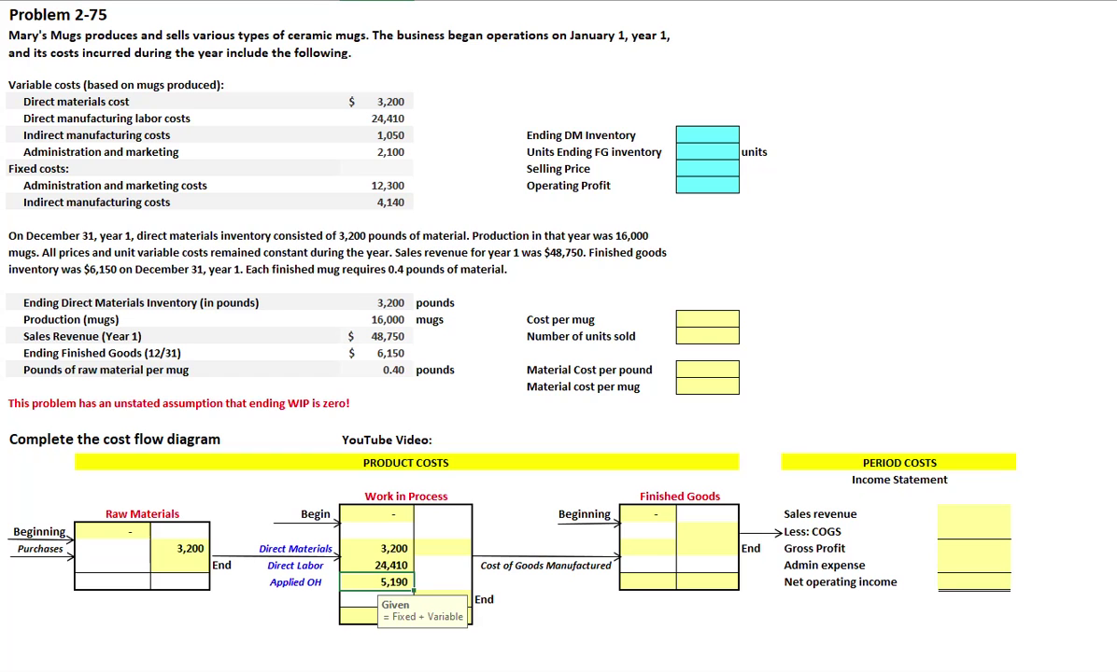
Fill Admin expense in the income statement with 14,400, the sum of variable and fixed administration and marketing costs
left_click(65, 151)
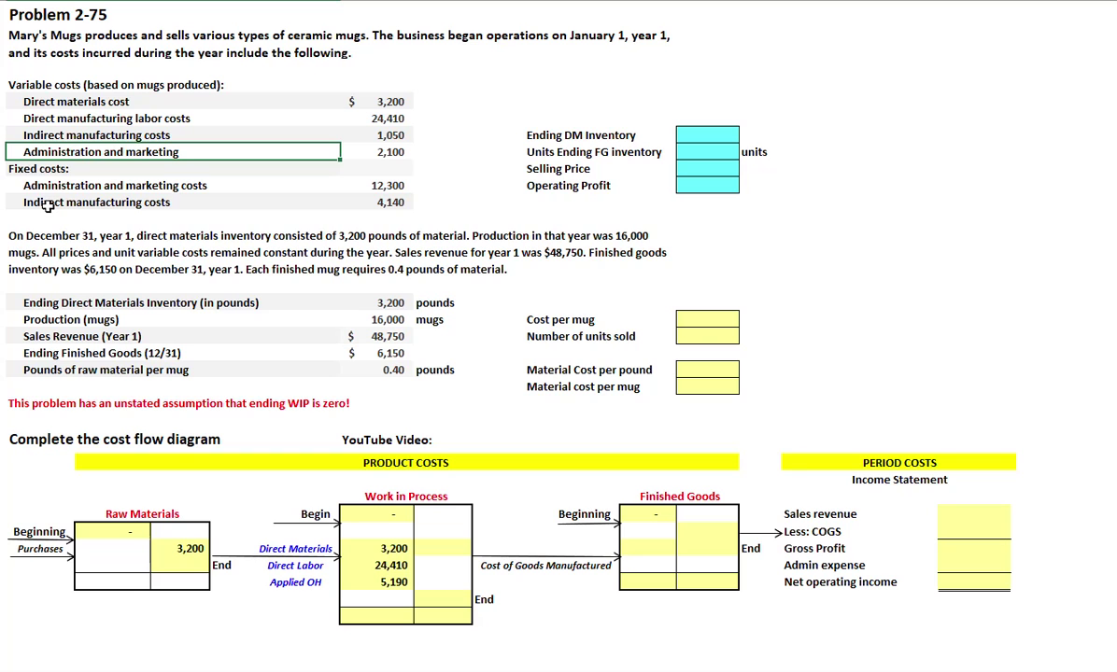
left_click(33, 185, "ctrl")
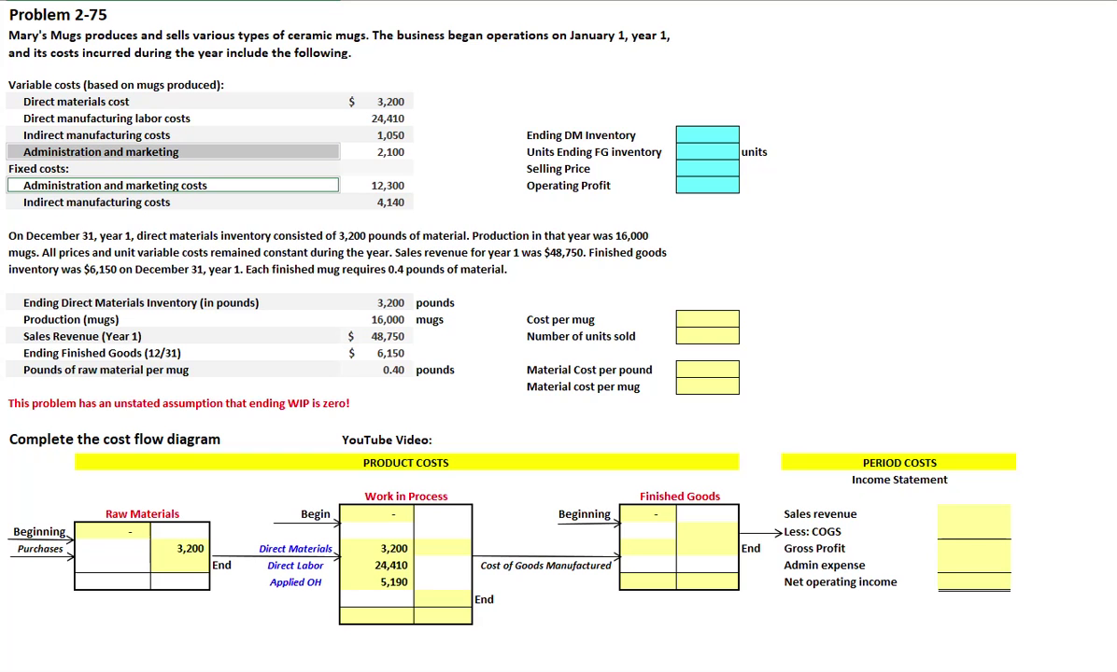
key("ctrl+y")
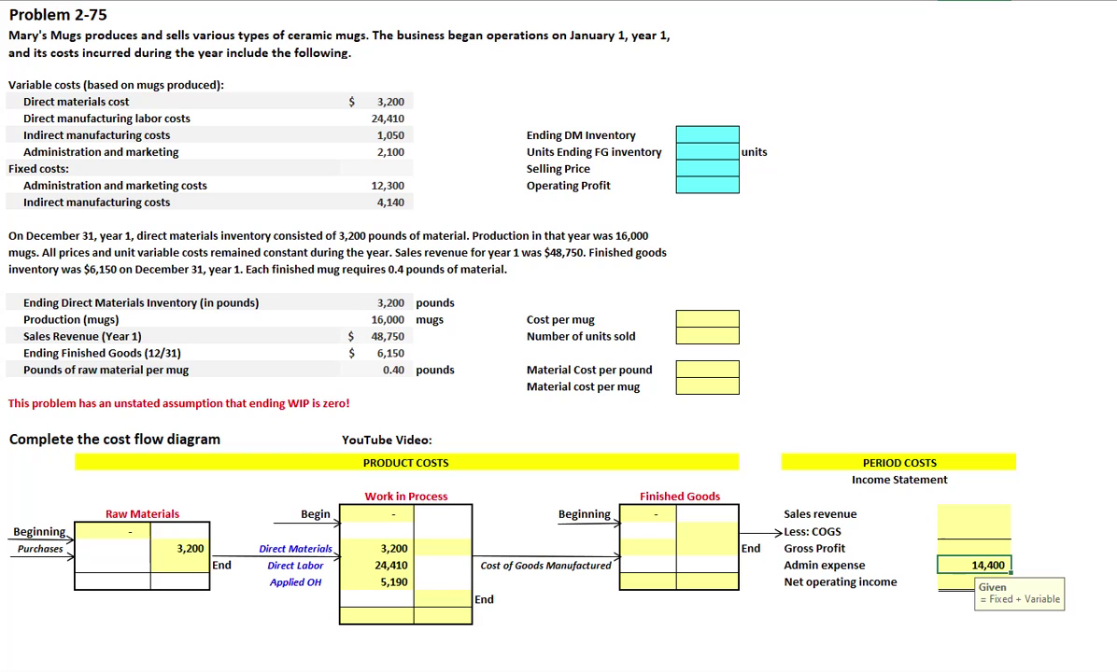
From the year-end data, enter sales revenue of 48,750 in the income statement and ending Finished Goods of 6,150
left_click(53, 305)
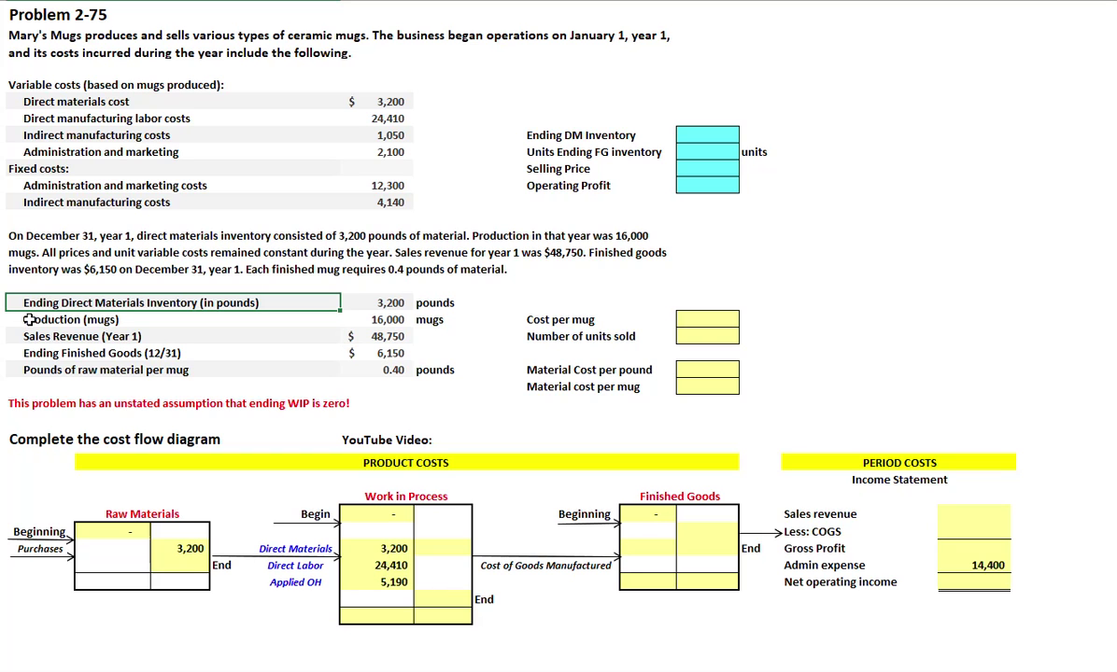
left_click(28, 320)
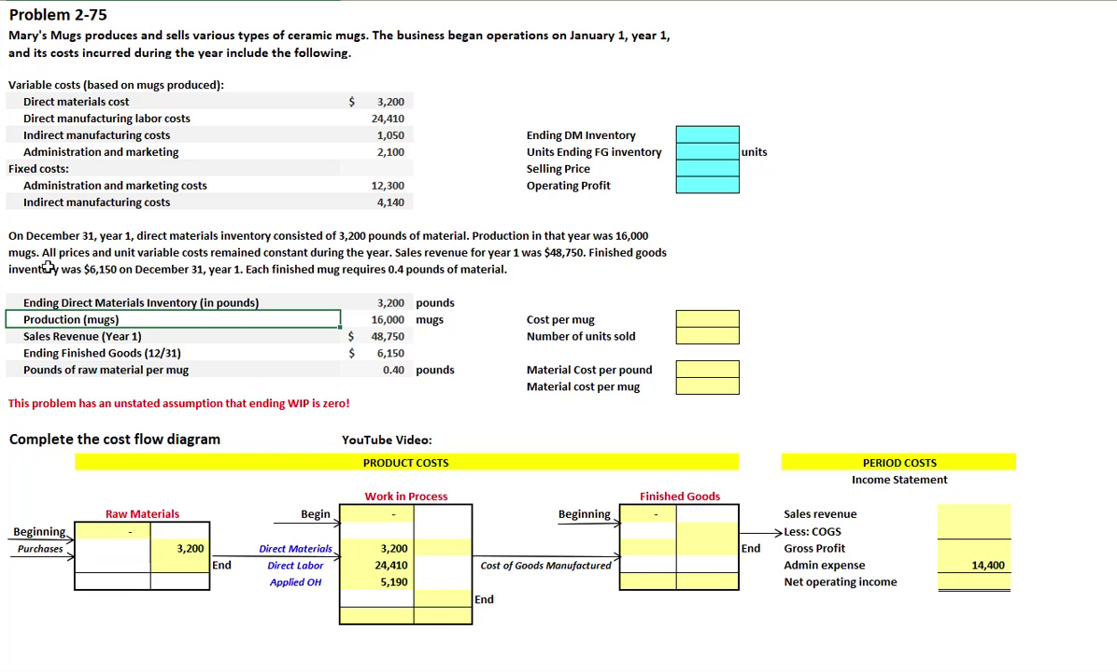
key("Up")
key("Up")
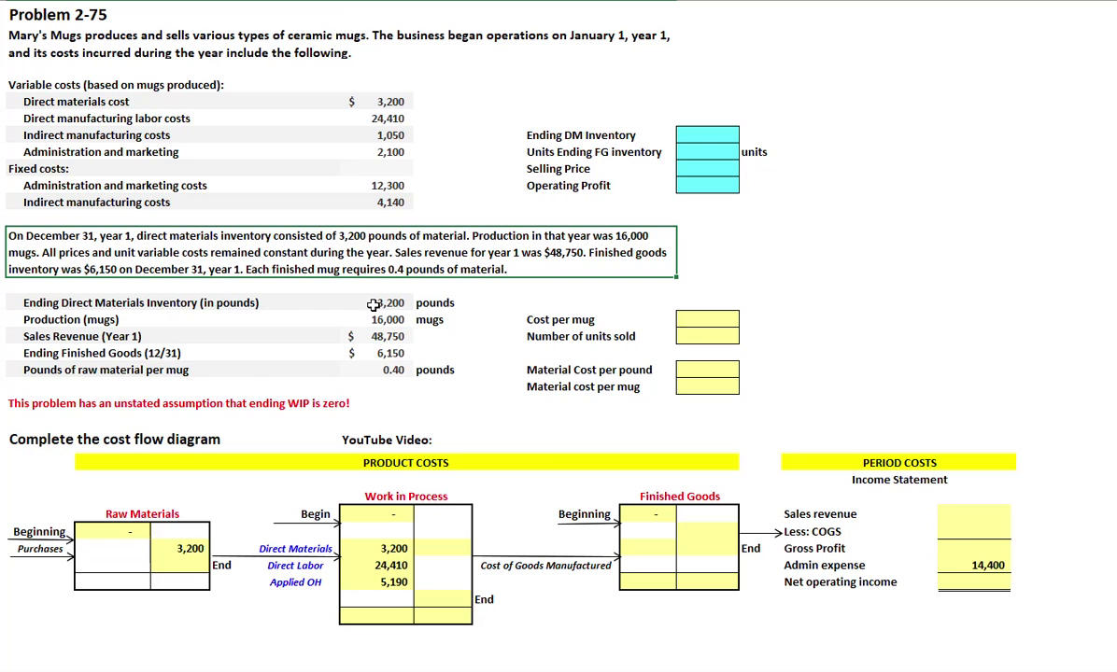
left_click(355, 336)
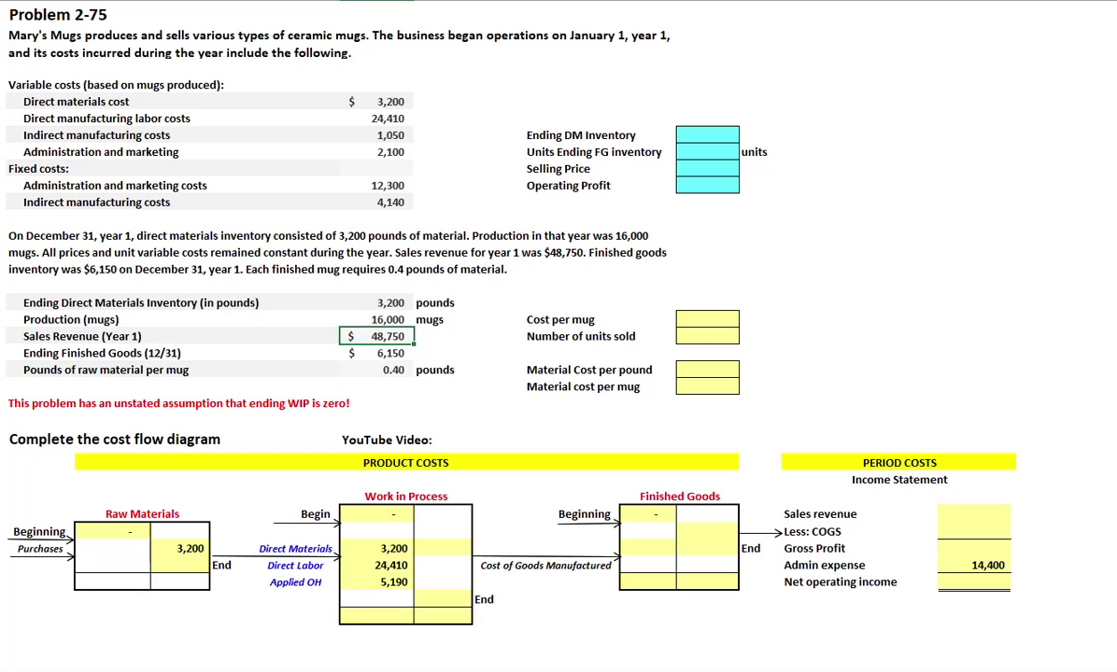
key("ctrl+y")
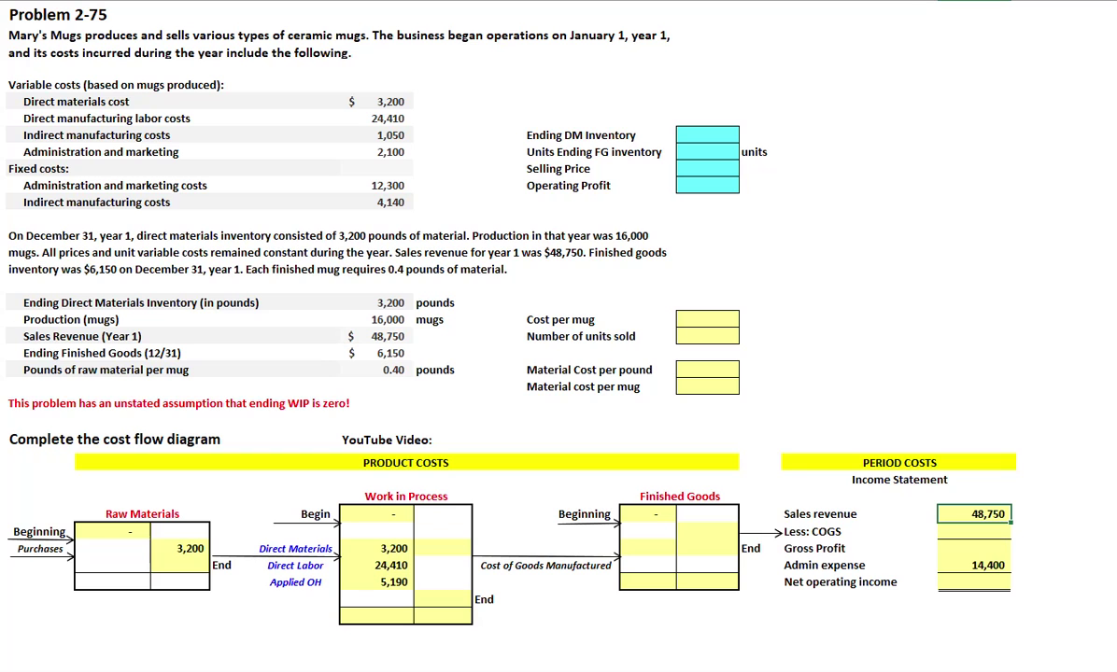
key("ctrl+y")
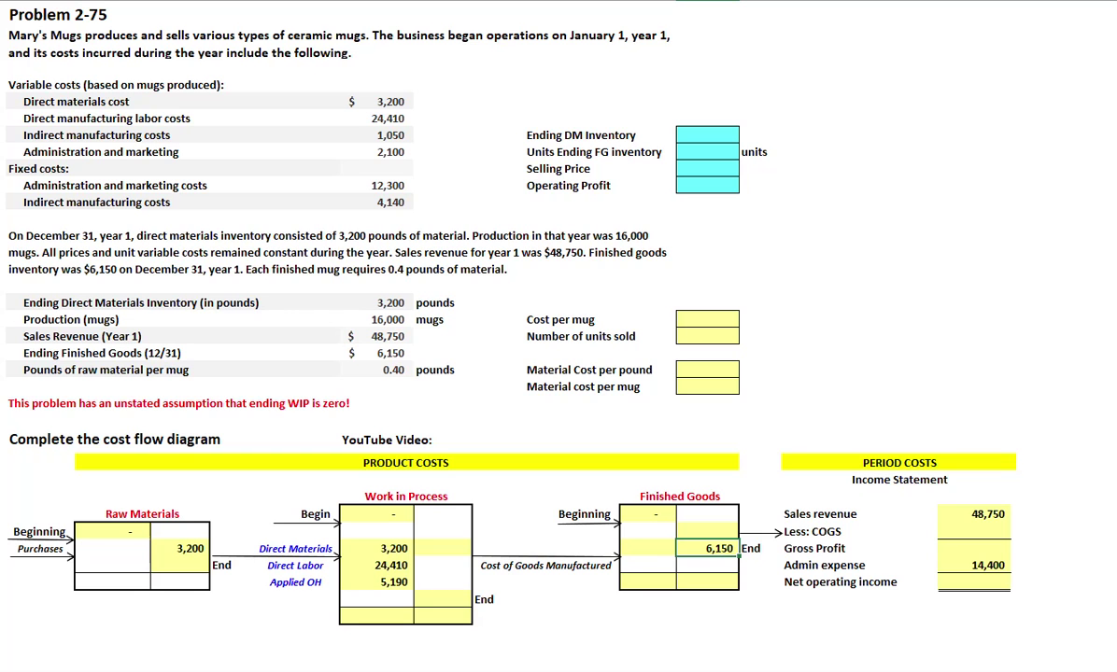
Complete Work in Process with a 32,800 total, an ending balance of 0 and cost of goods manufactured of 32,800
key("ctrl+y")
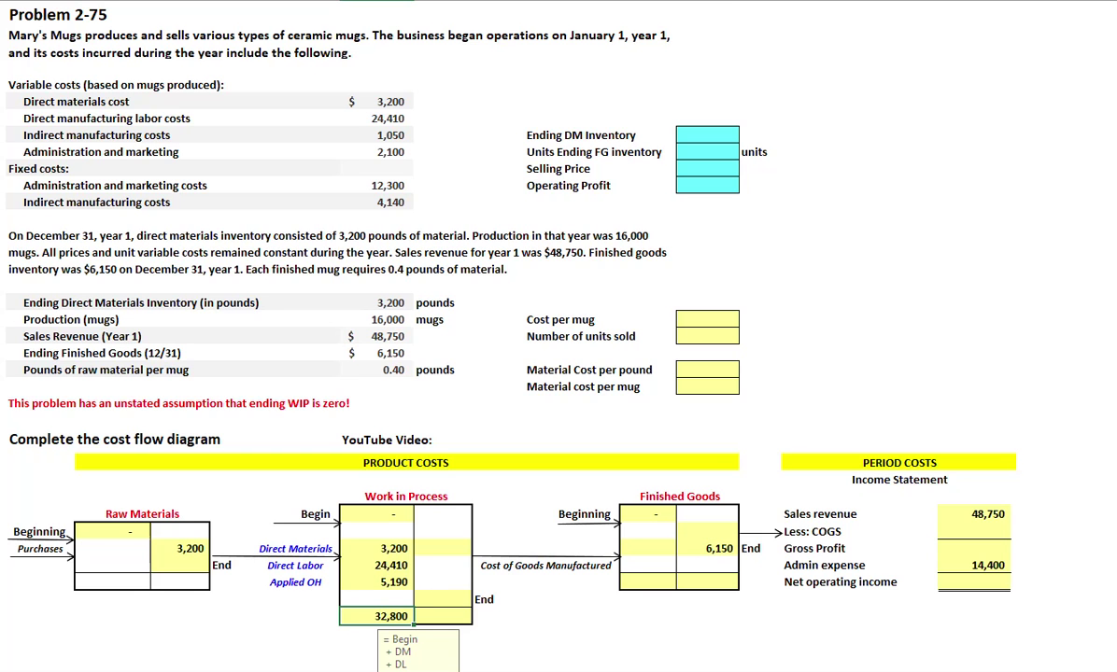
left_click(30, 410)
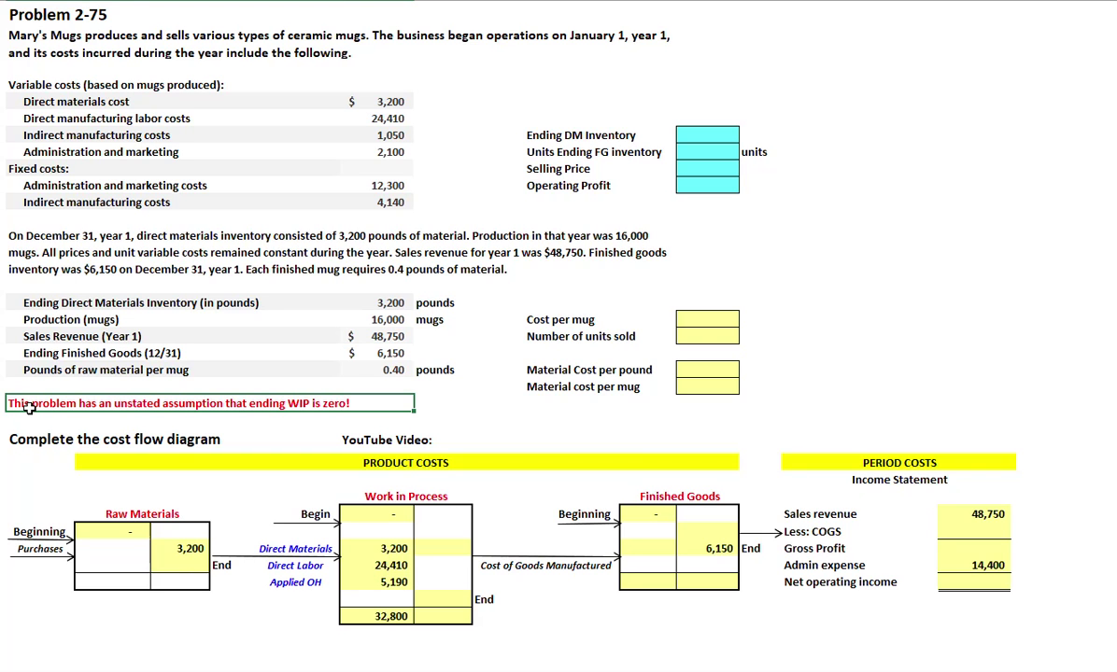
left_click(449, 548)
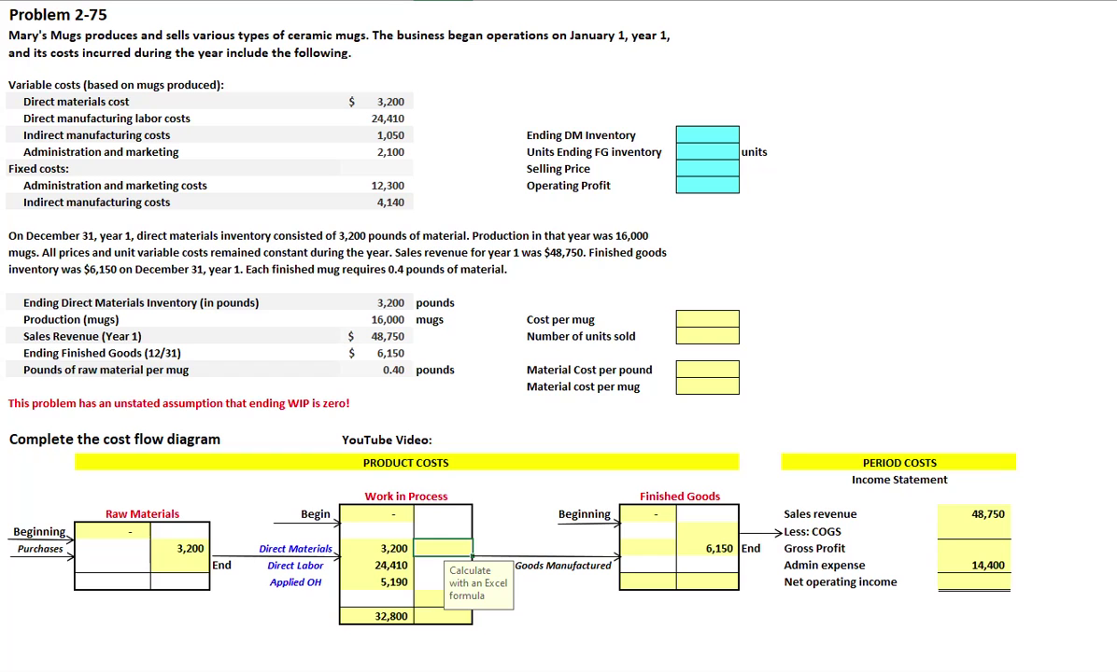
left_click(443, 599)
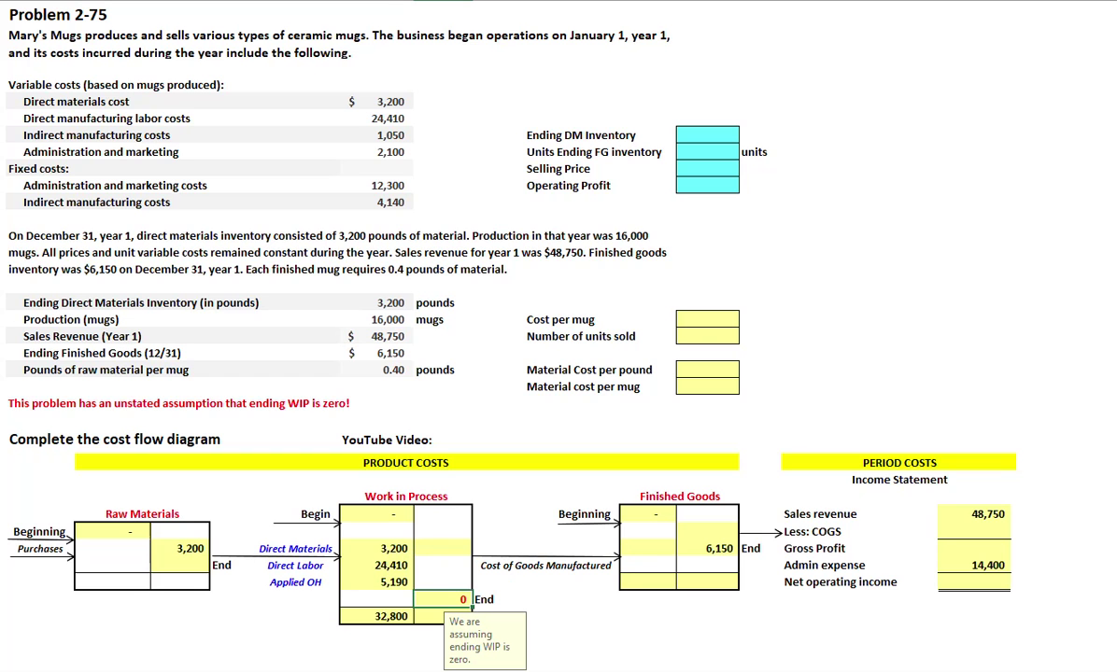
key("ctrl+z")
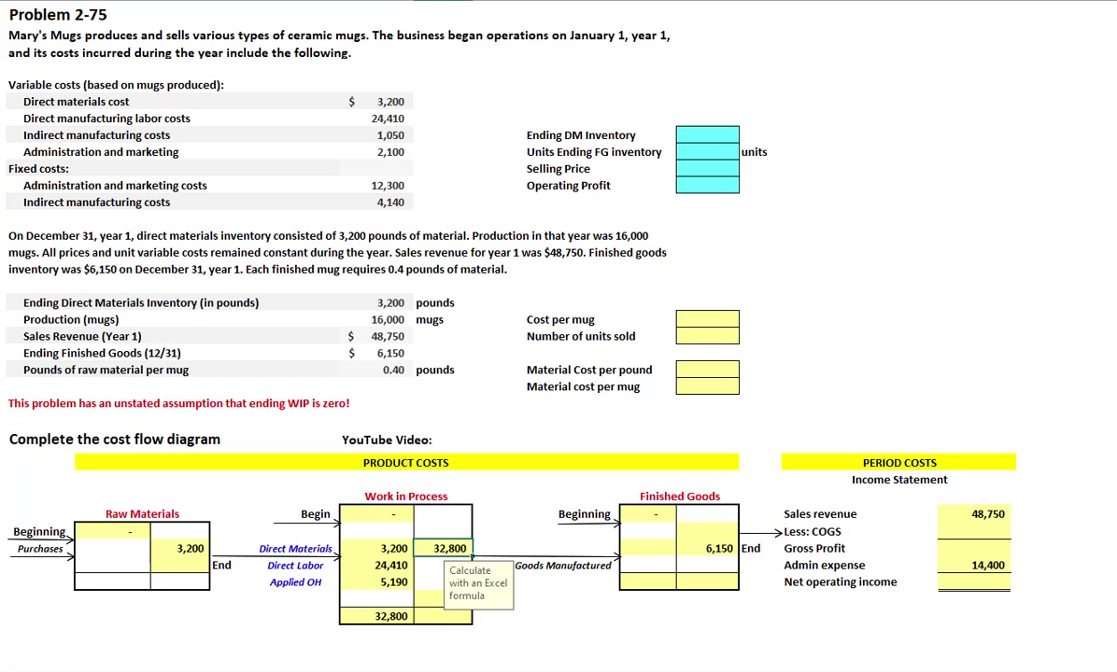
Carry 32,800 into Finished Goods, total both sides at 32,800 and calculate cost of goods sold as 26,650
key("ctrl+z")
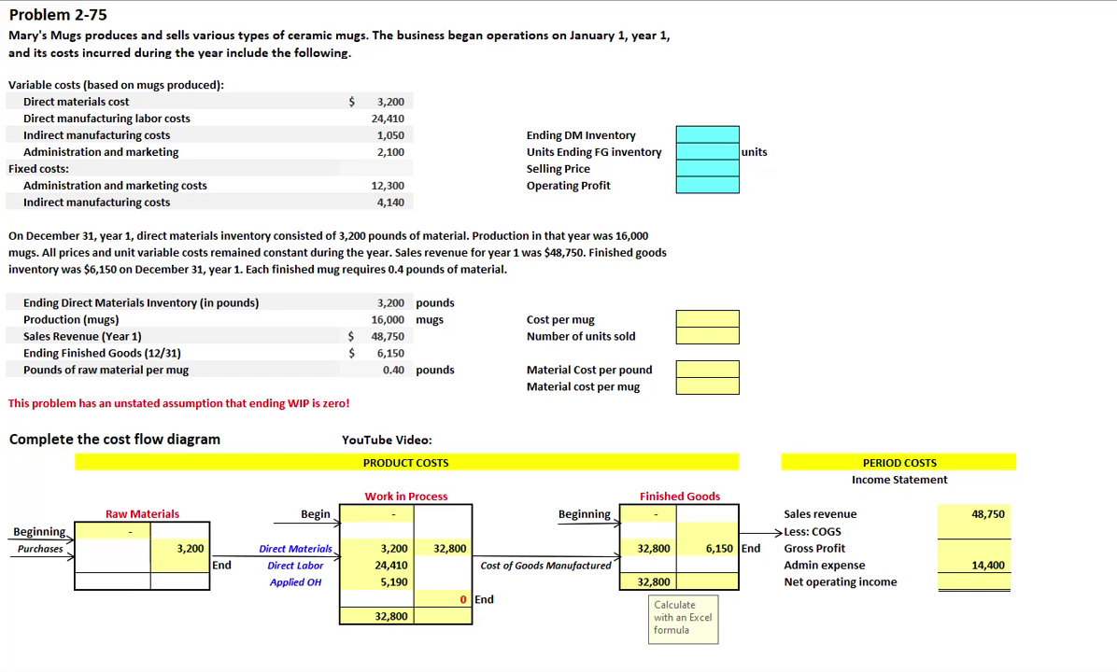
key("ctrl+y")
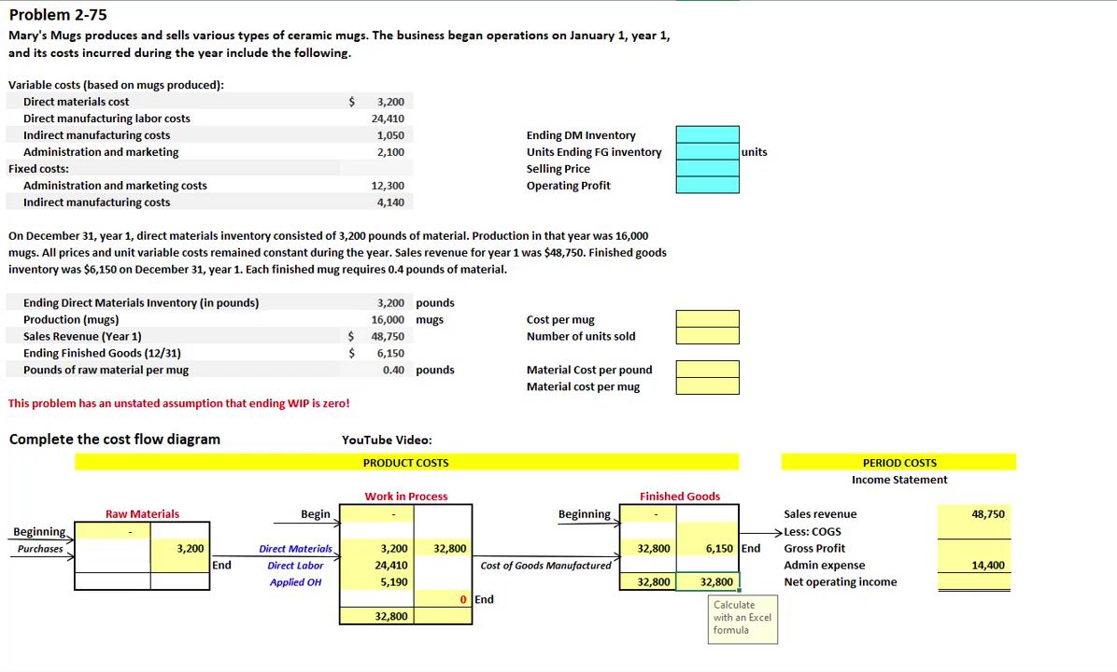
key("ctrl+y")
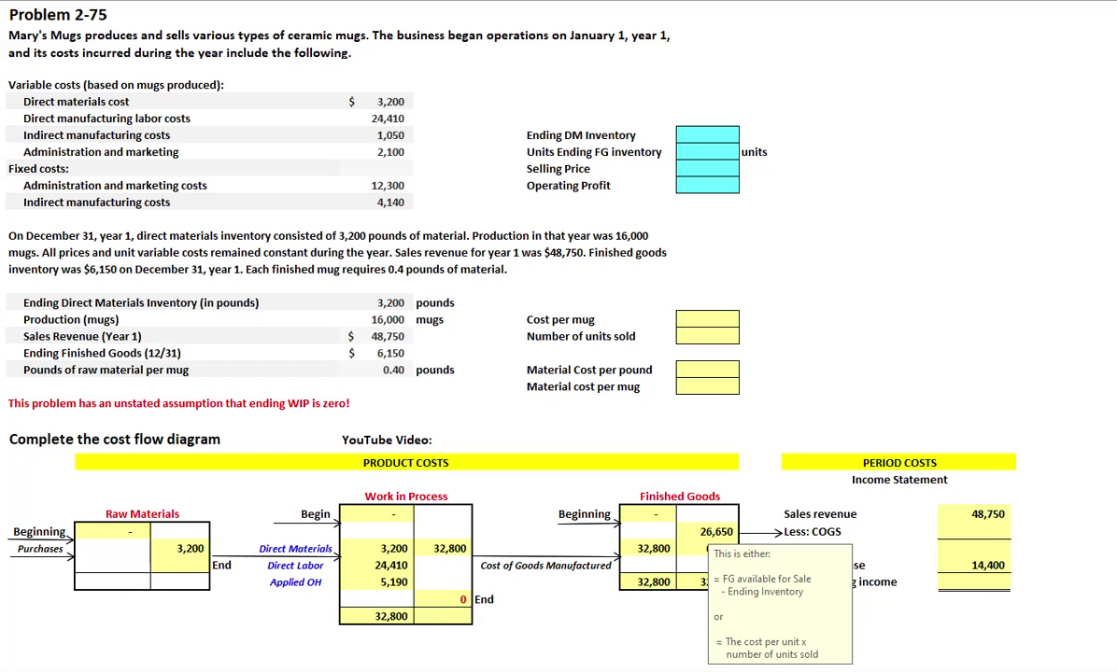
Bring COGS of 26,650 into the income statement with gross profit of 22,100, and fill ending Raw Materials with 1,600
key("ctrl+y")
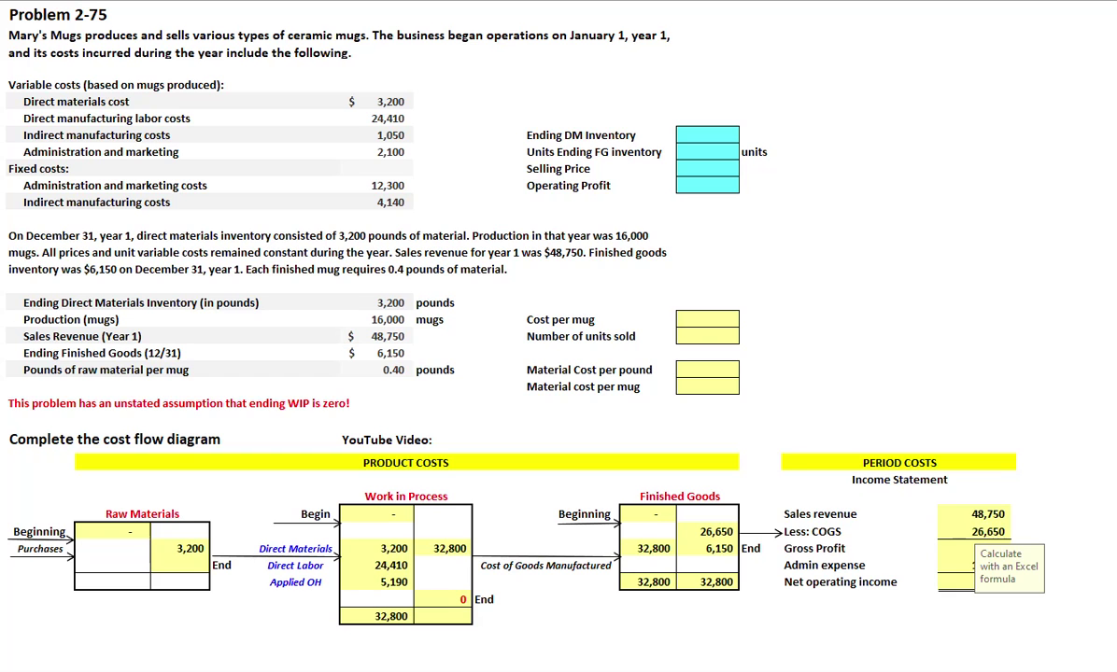
key("Return")
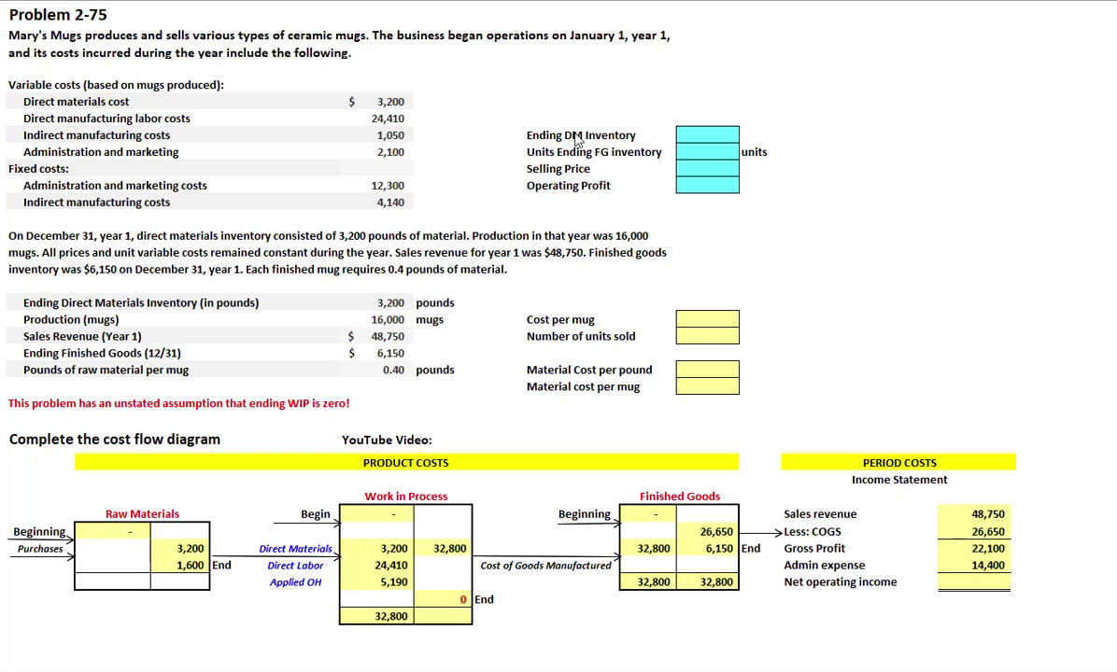
Calculate the material cost per mug as $3,200 / 16,000 mugs, giving $0.200, towards the ending direct materials inventory
left_click(578, 136)
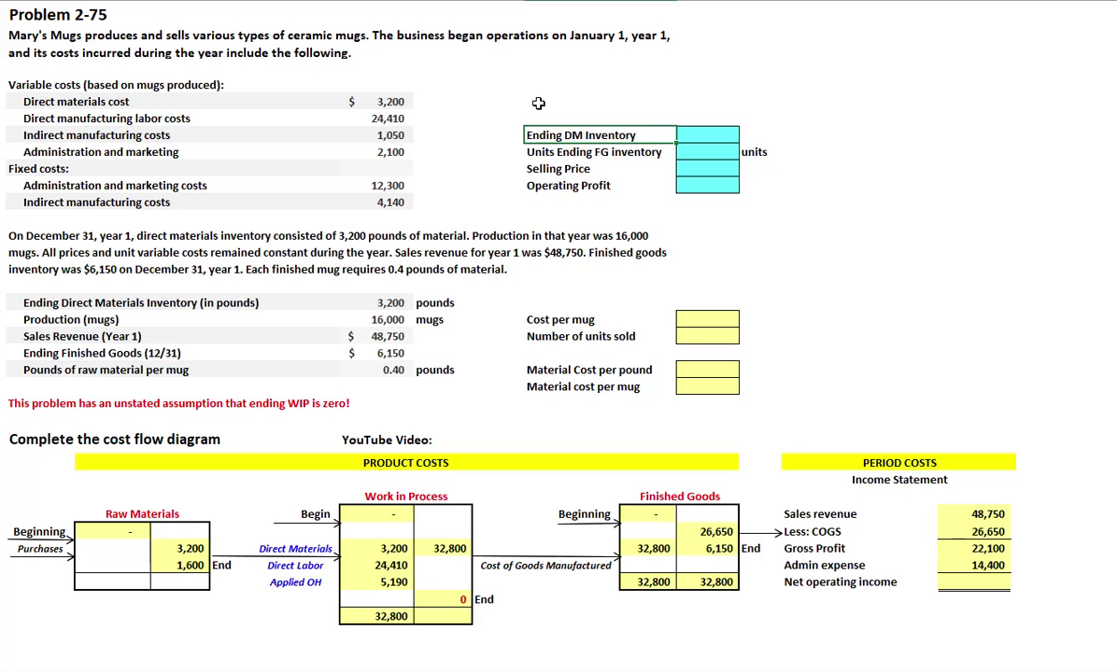
left_click(33, 302)
left_click_drag(88, 300, 387, 303)
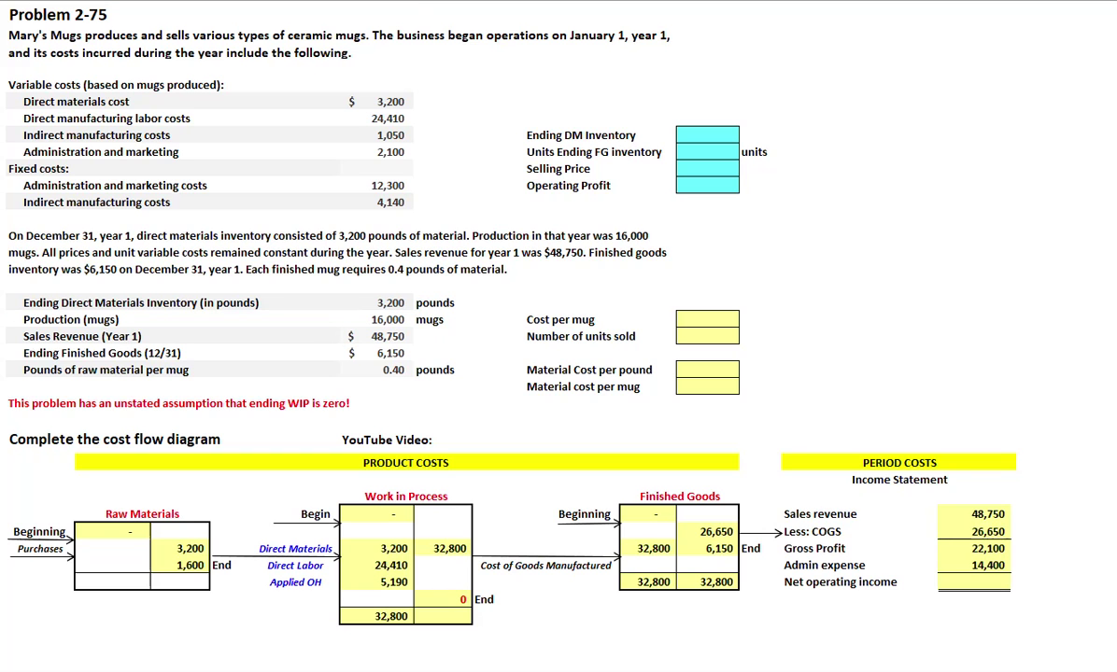
left_click(504, 385)
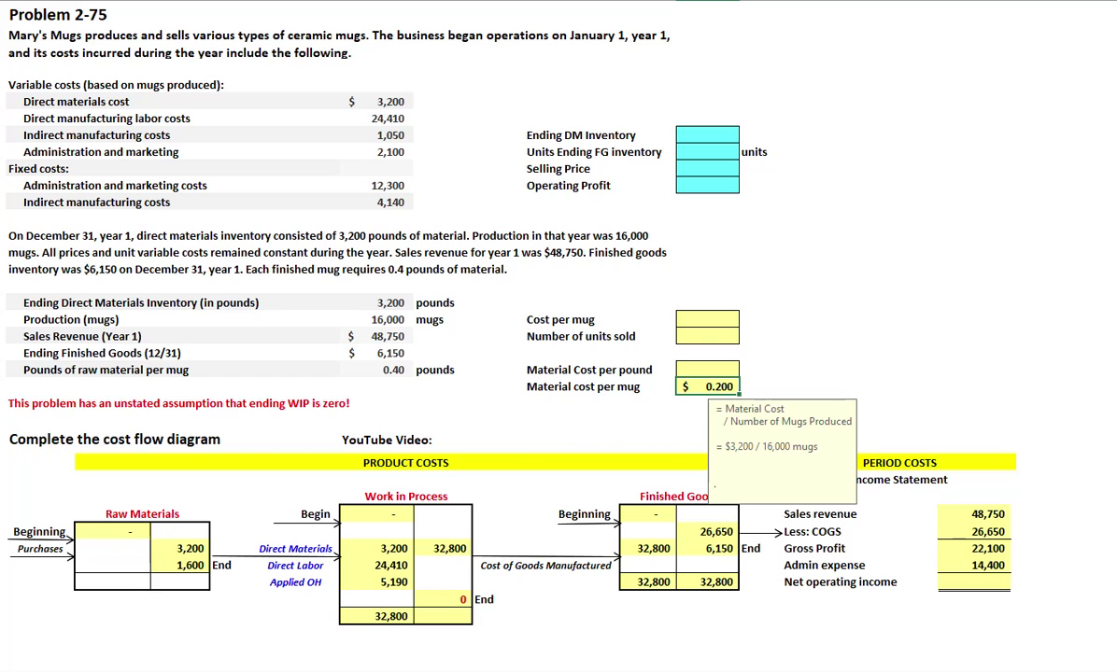
Calculate the material cost per pound as $.20 per mug / .40 pounds per mug, giving $0.500
left_click_drag(108, 300, 401, 317)
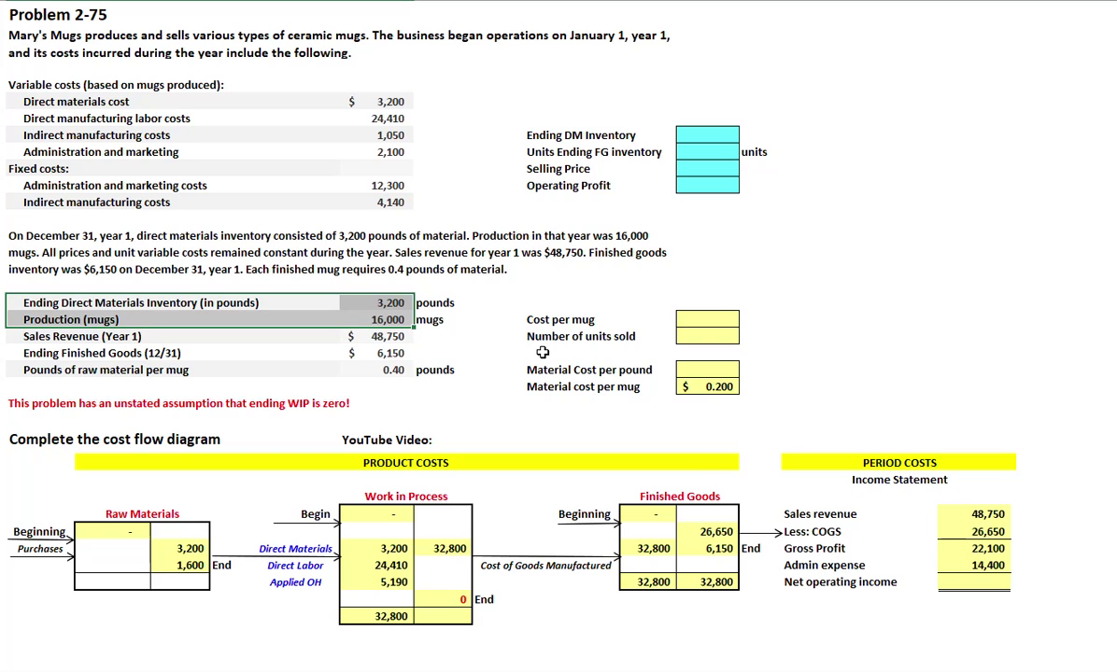
left_click(710, 387)
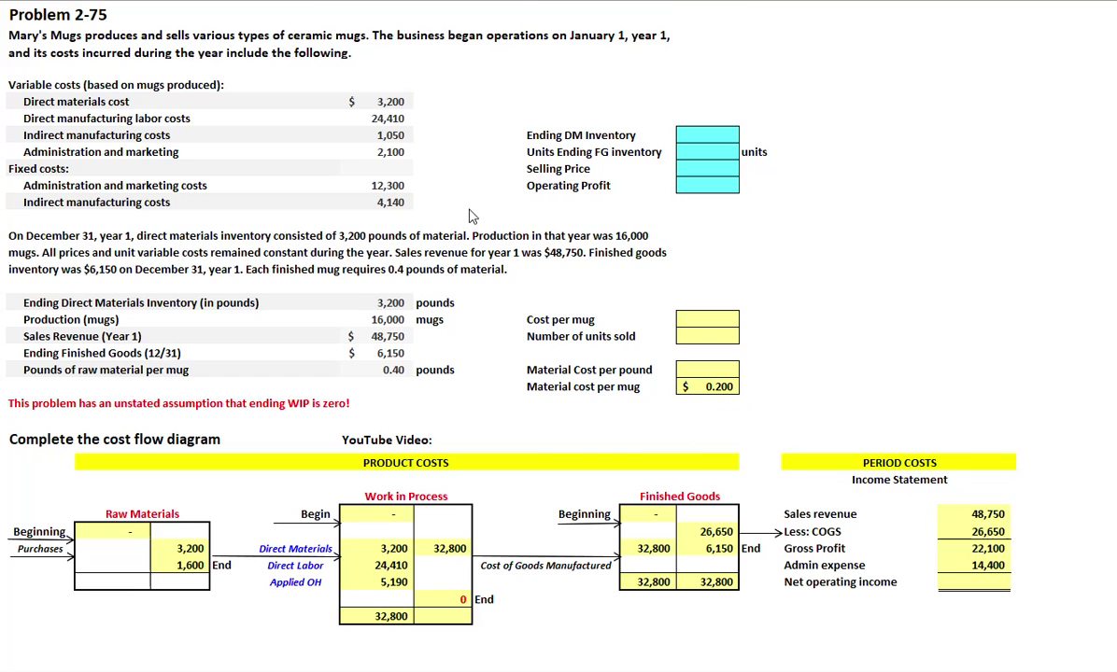
left_click(559, 370)
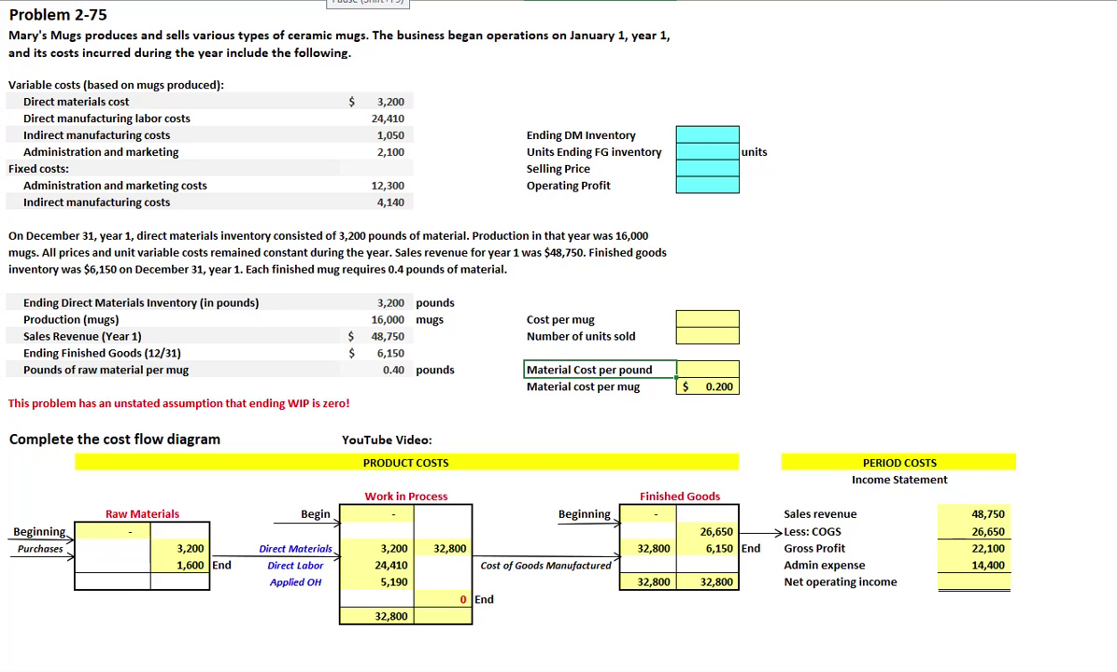
left_click_drag(103, 370, 374, 371)
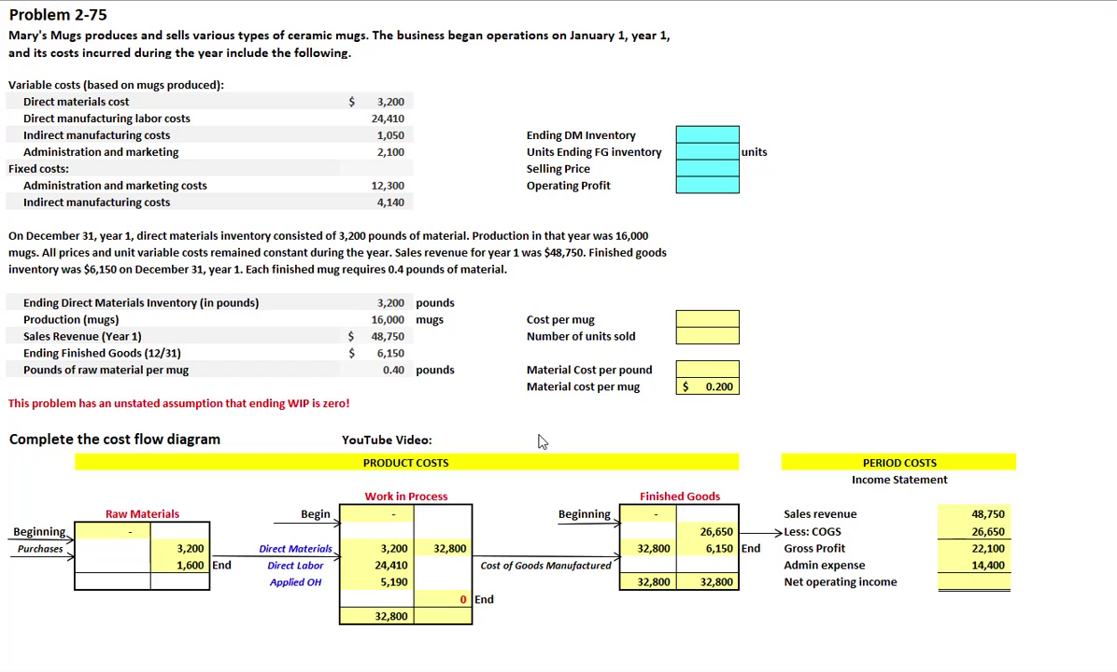
left_click(552, 386)
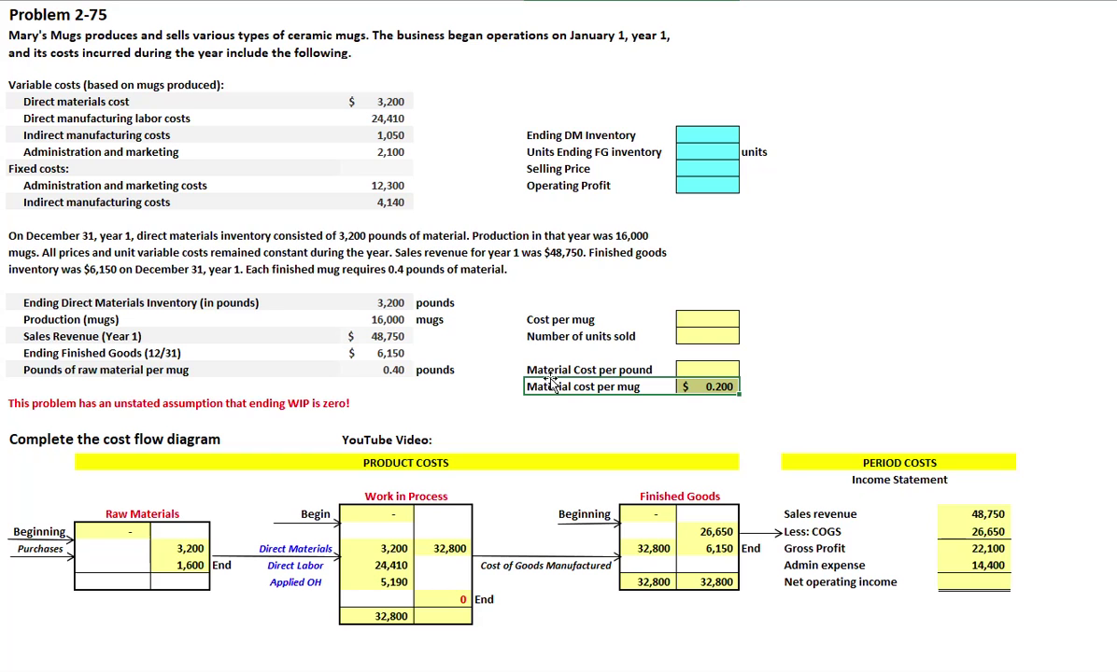
left_click(528, 368)
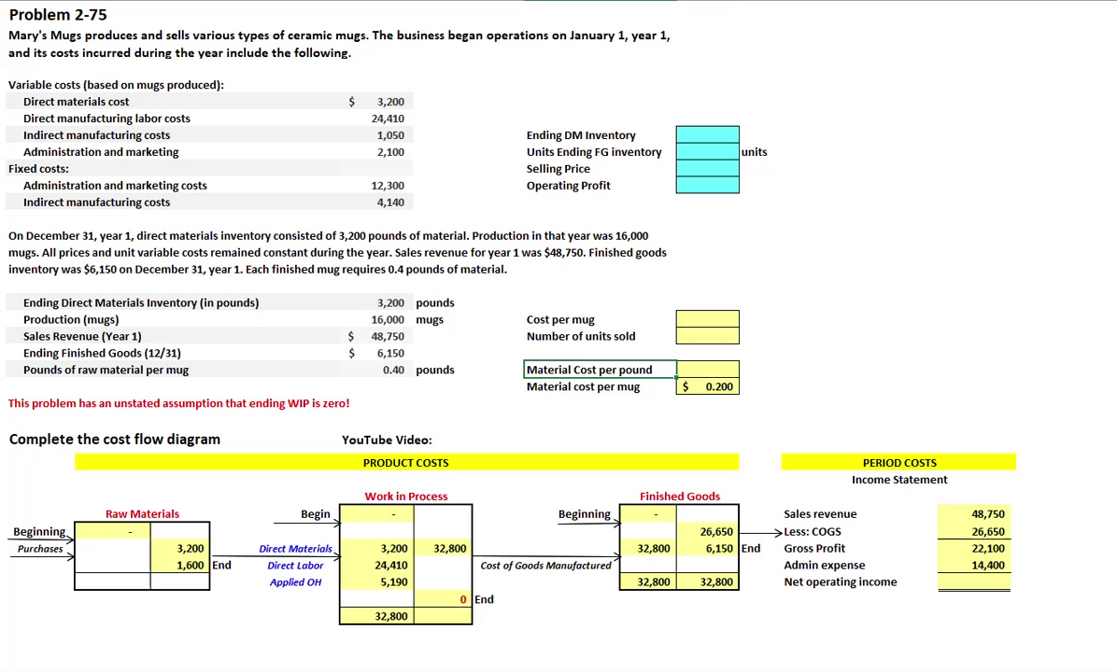
left_click(707, 369)
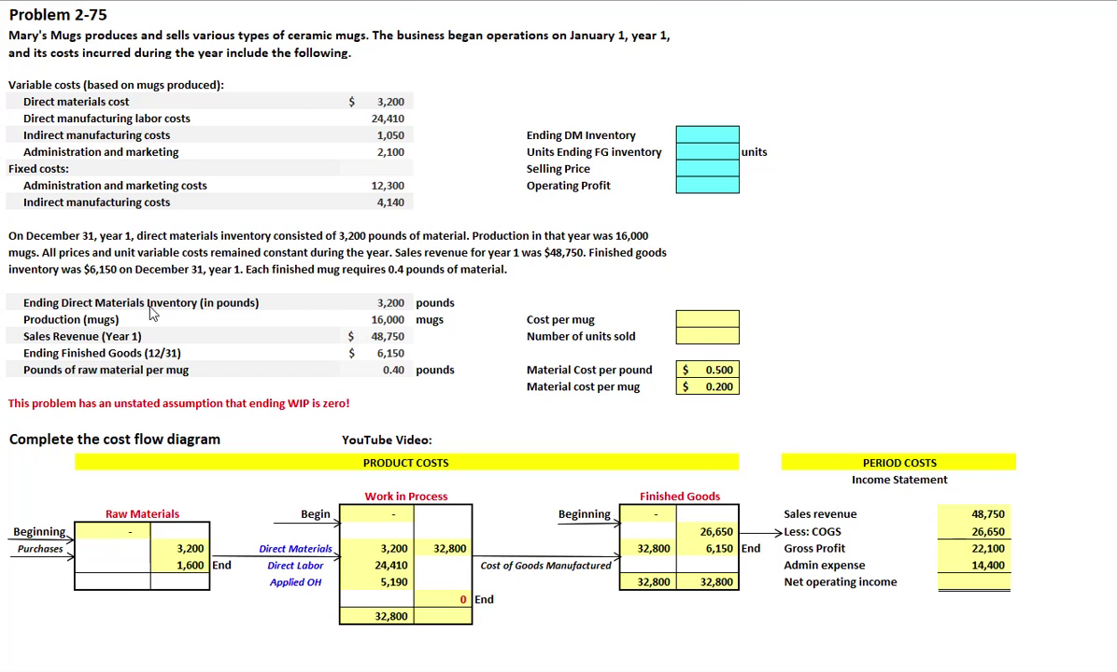
Fill in Ending DM Inventory as 3,200 pounds x $.50 per pound, giving $1,600, matching the ending Raw Materials balance
left_click(149, 306)
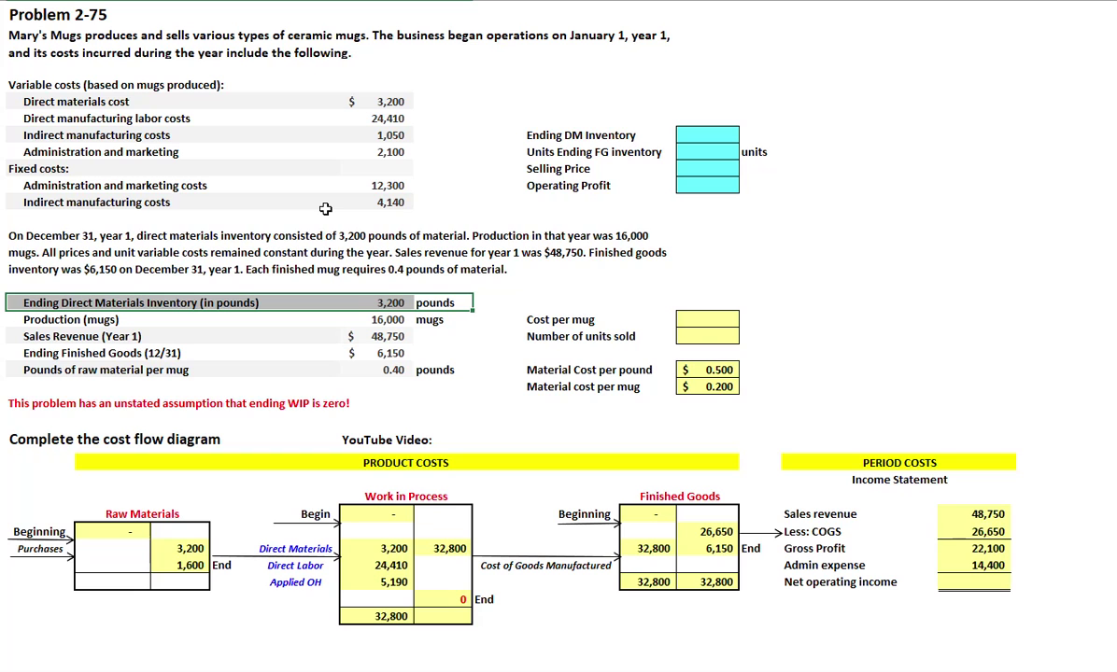
left_click(730, 371)
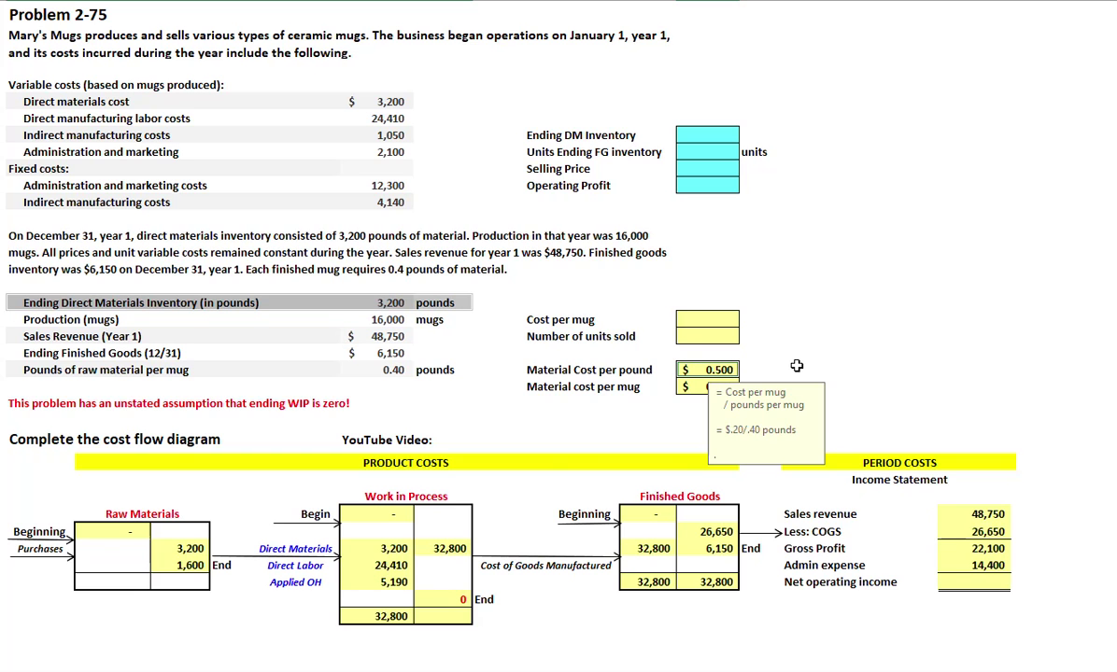
left_click(187, 565)
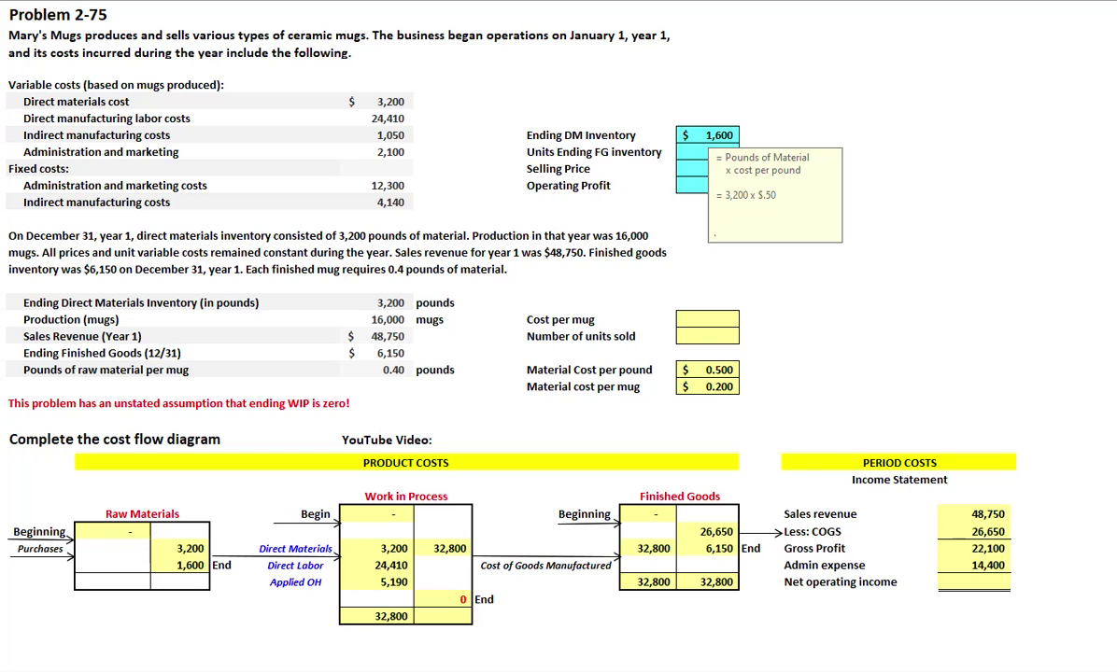
Calculate the cost per mug as manufacturing cost of $32,800 / 16,000 mugs produced, giving $2.050, towards the ending finished goods units
left_click(538, 154)
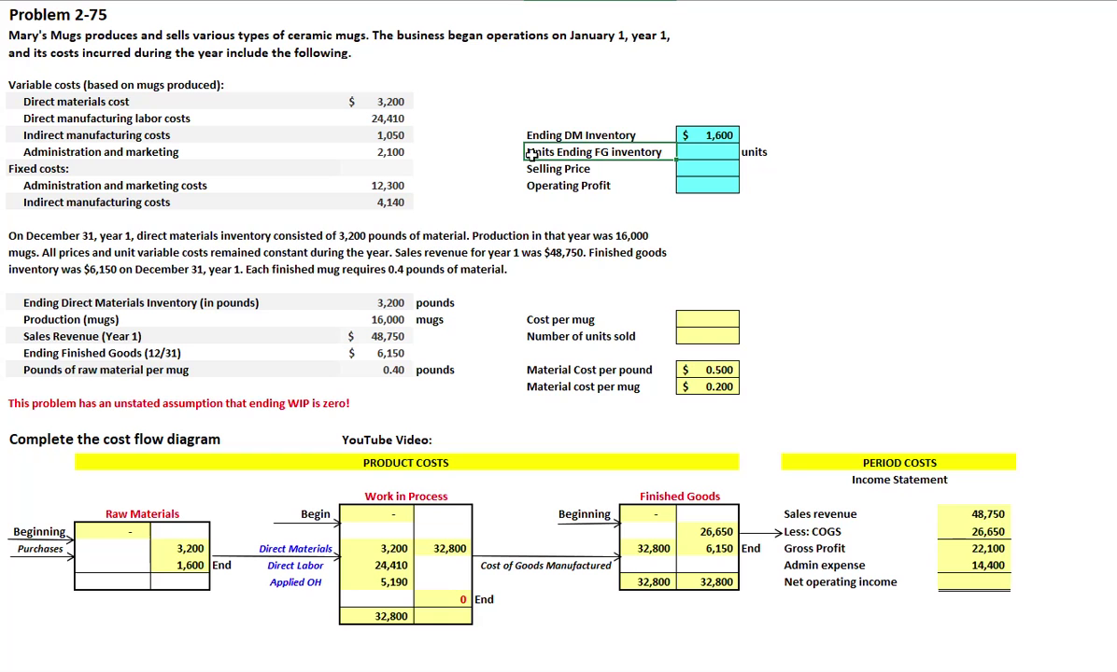
left_click(313, 2)
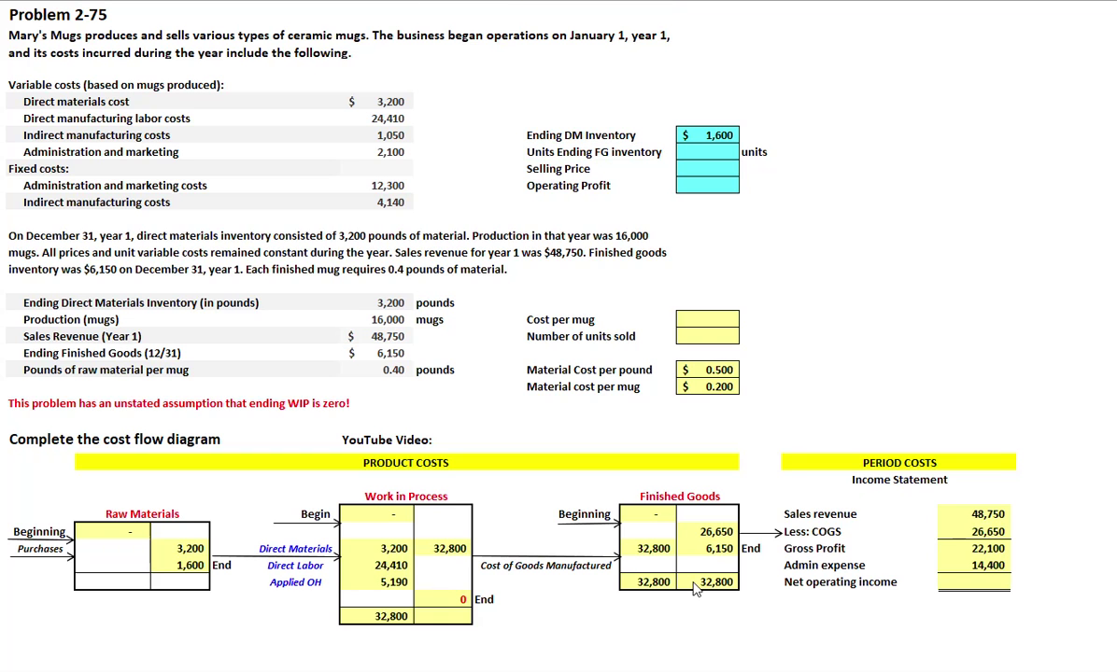
left_click(749, 548)
left_click_drag(750, 548, 713, 548)
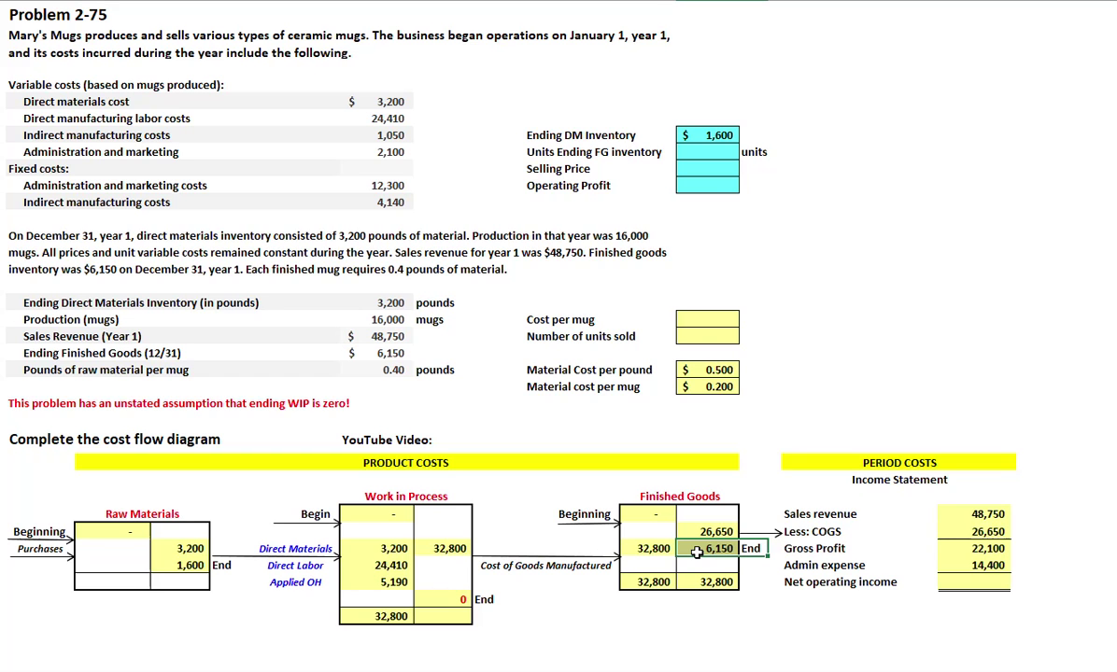
left_click(534, 319)
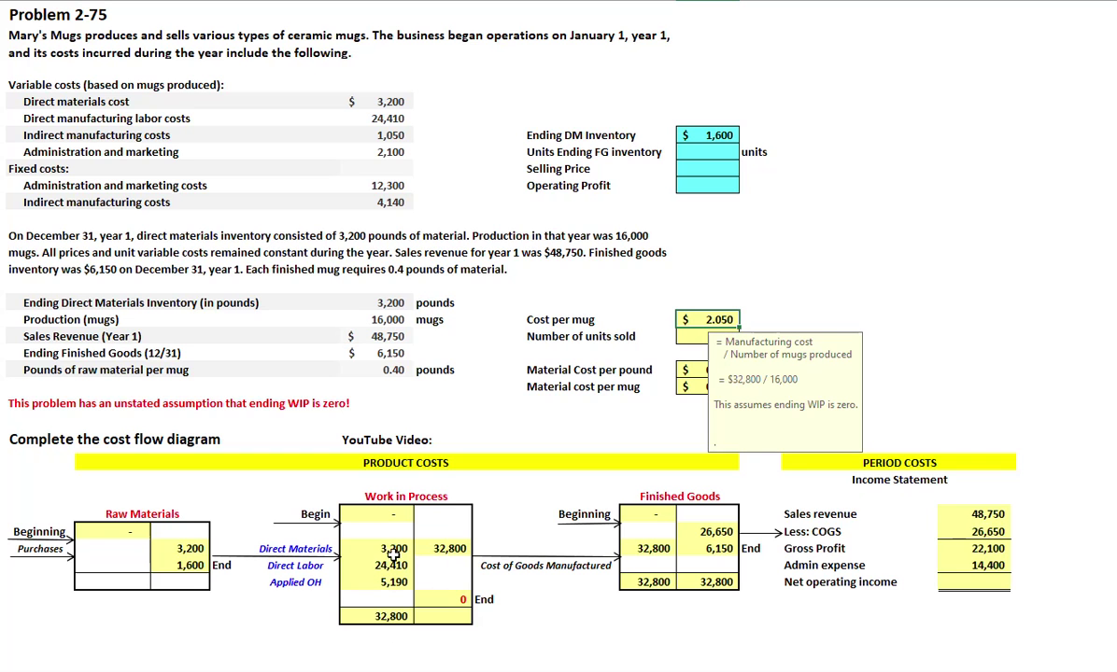
left_click_drag(388, 549, 380, 619)
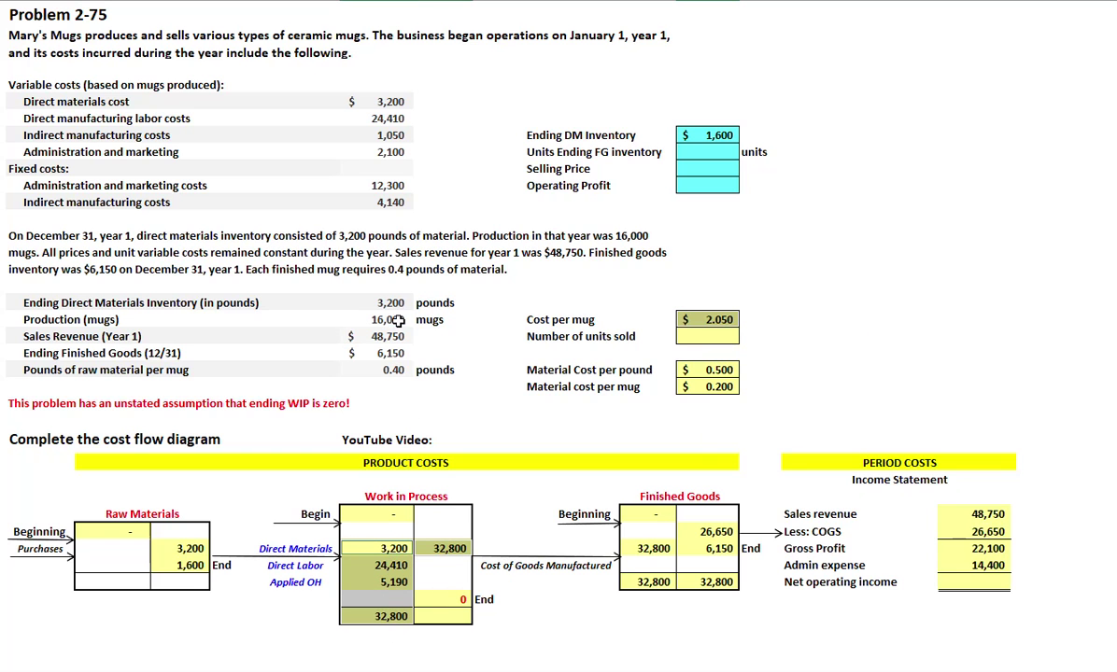
left_click_drag(391, 319, 234, 321)
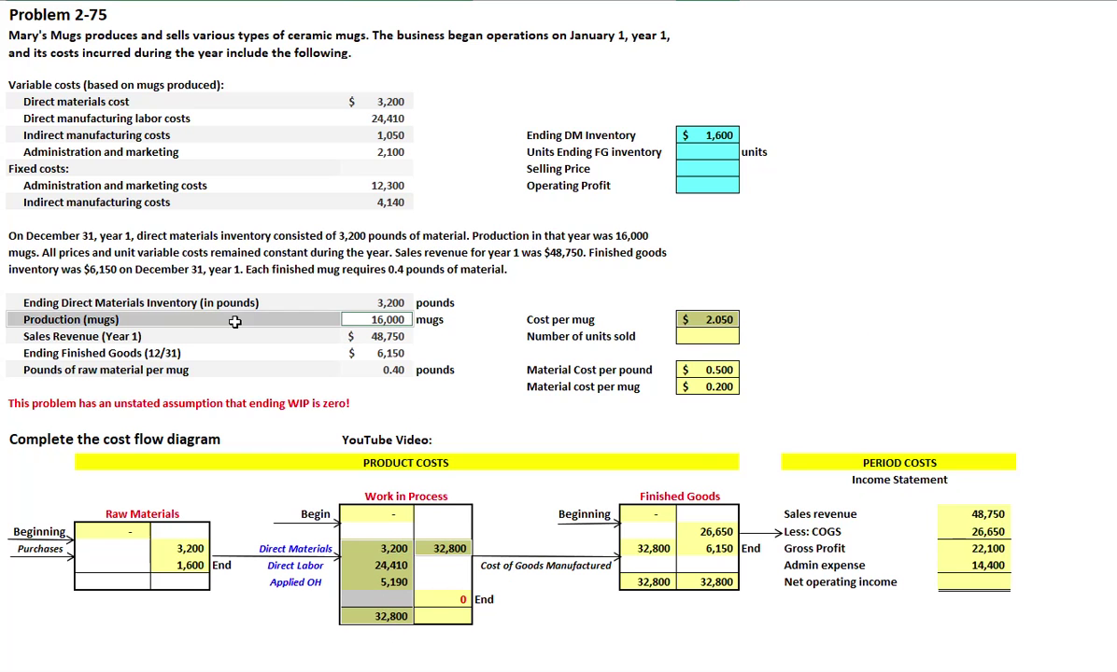
left_click(705, 319)
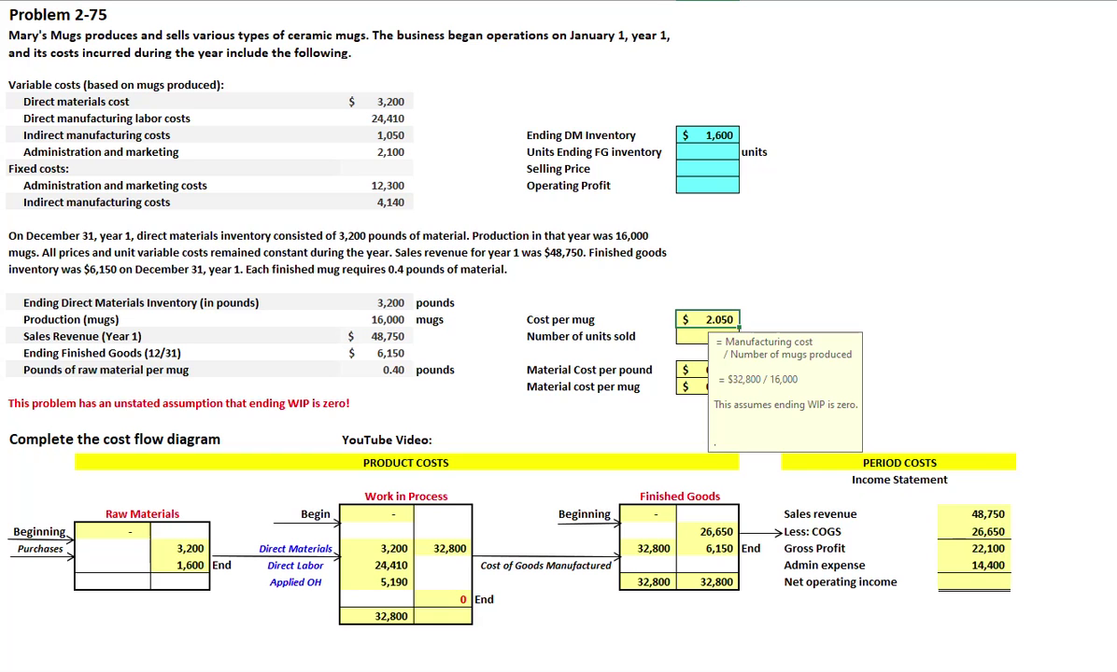
Fill in Units Ending FG inventory as ending Finished Goods of 6,150 / 2.05 cost per mug, giving 3,000 units
left_click(691, 528)
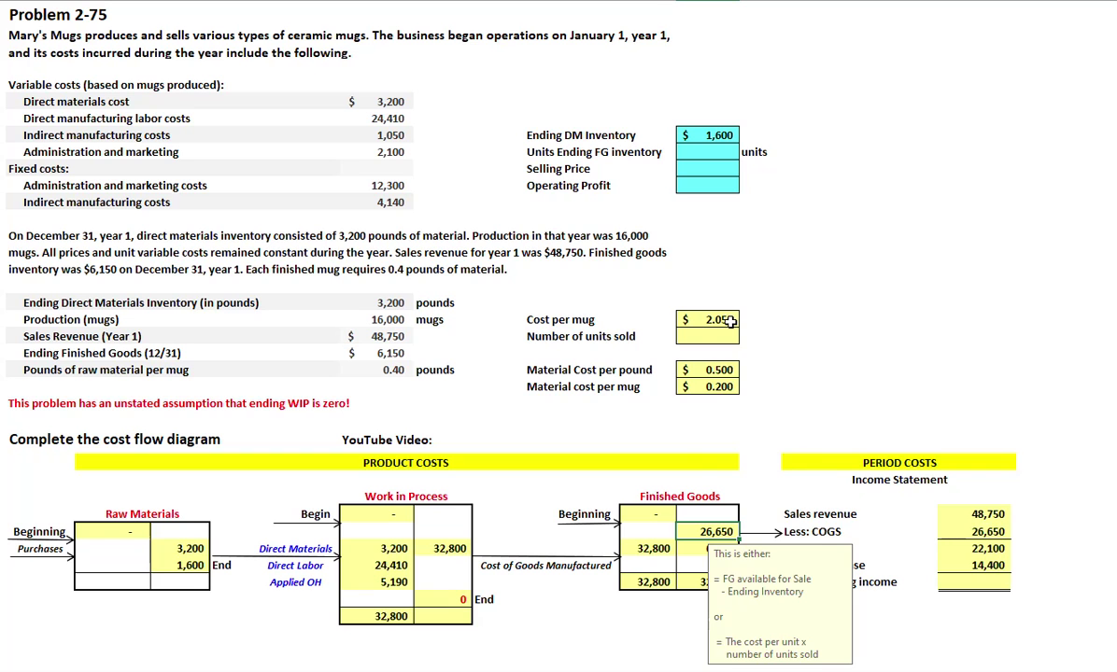
left_click(693, 317, "ctrl")
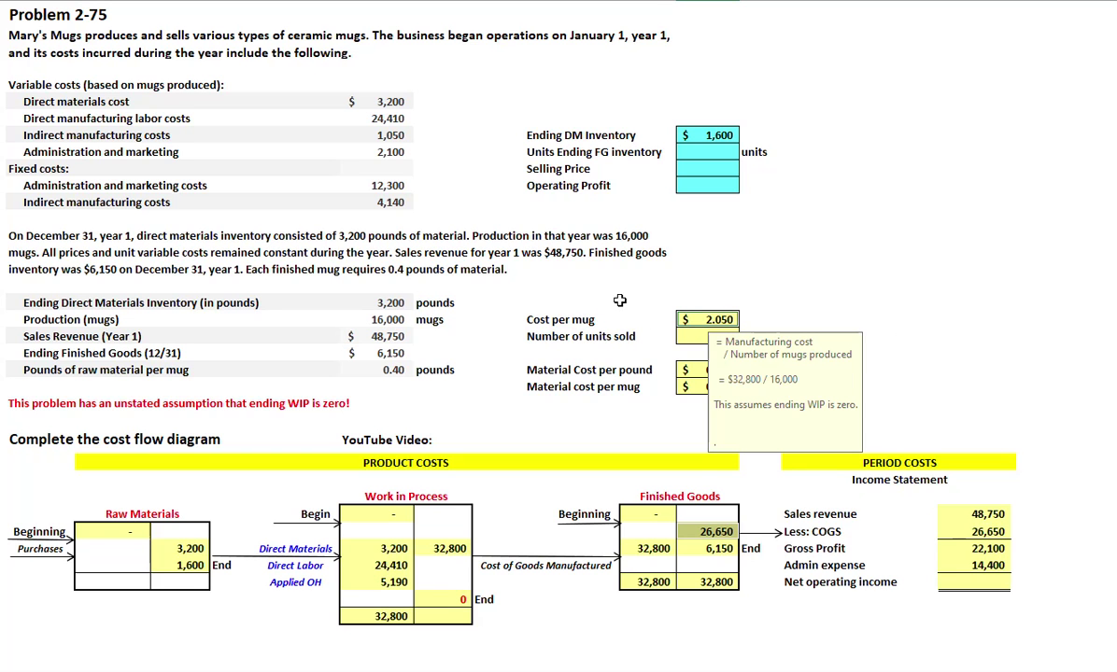
left_click(523, 149)
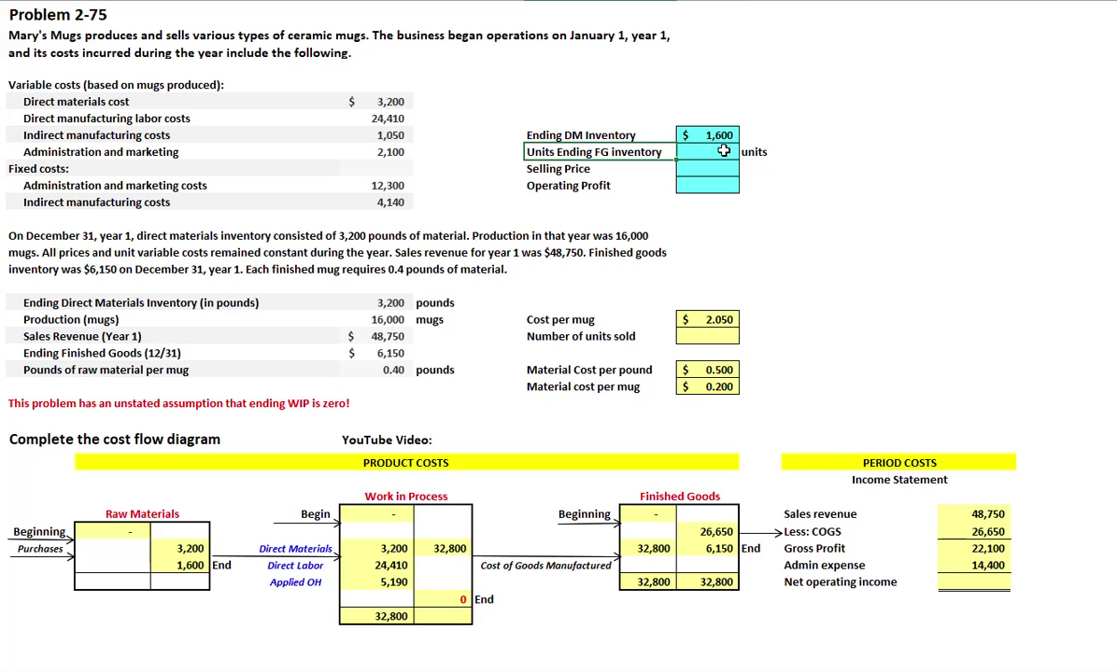
left_click(715, 548)
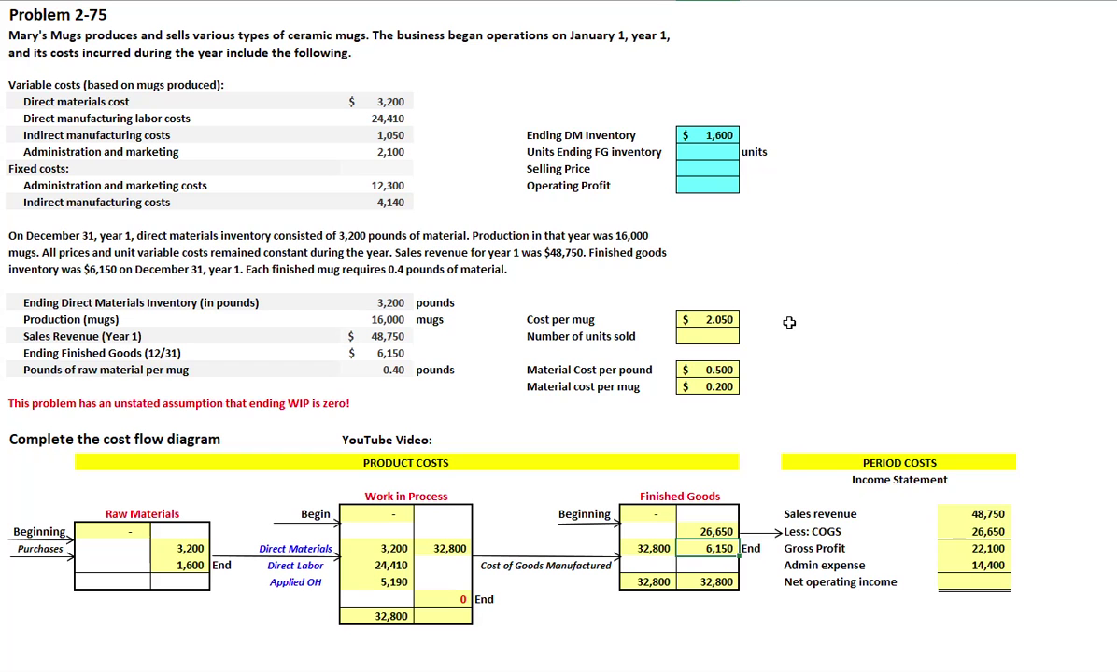
left_click(691, 319)
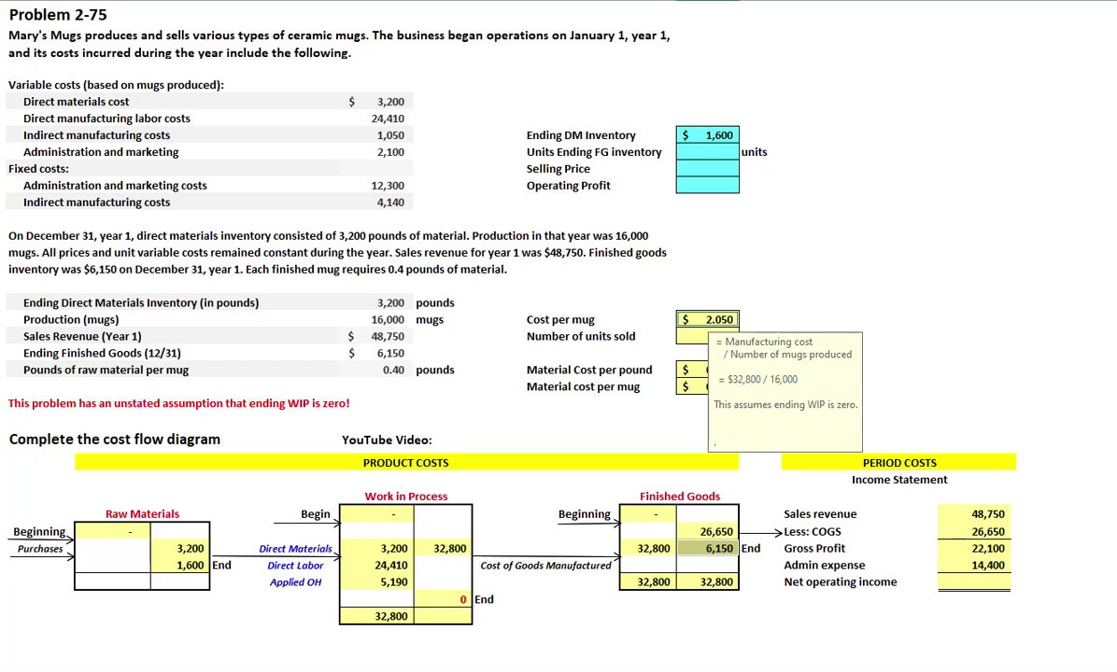
left_click(707, 152)
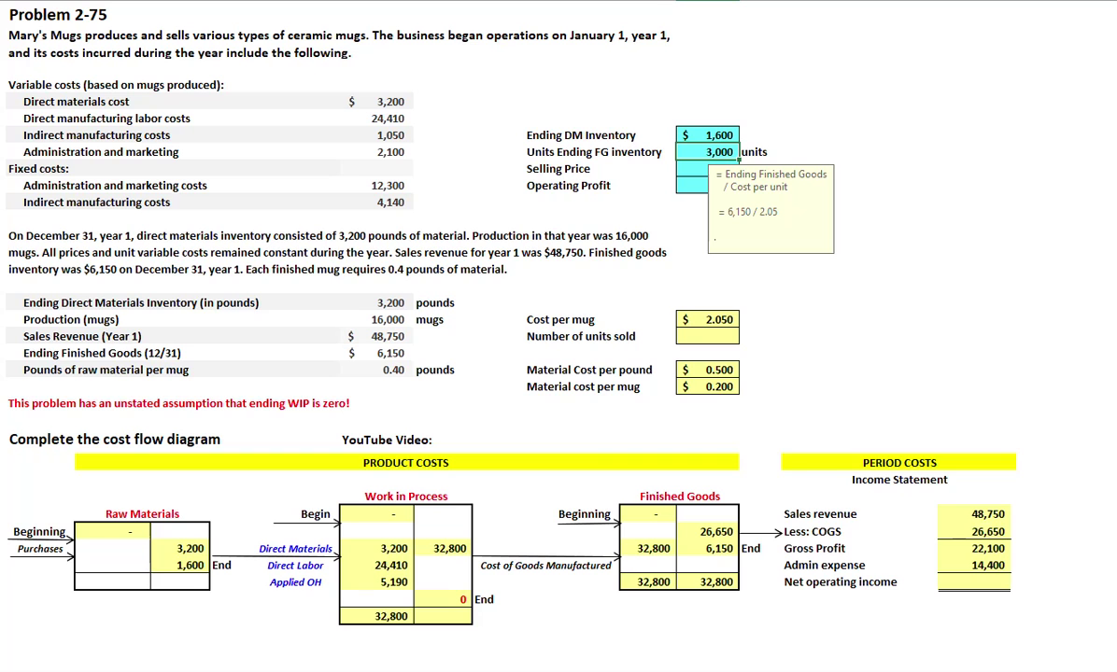
Calculate the number of units sold as 16,000 mugs produced - 3,000 units in ending finished goods, giving 13,000
key("ctrl+y")
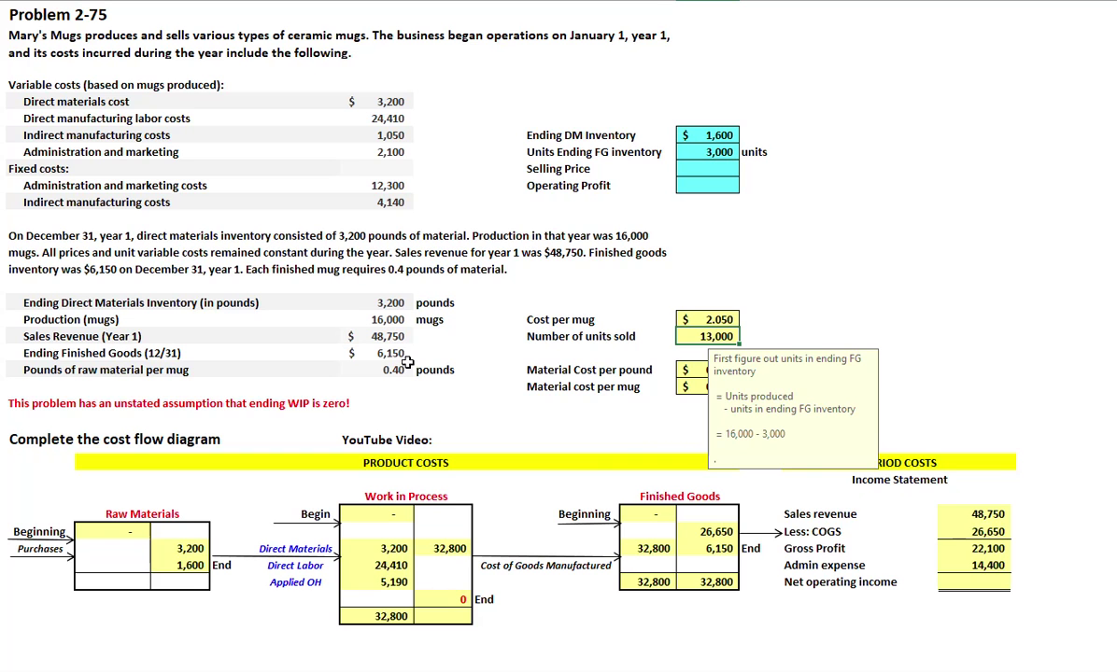
left_click(718, 532)
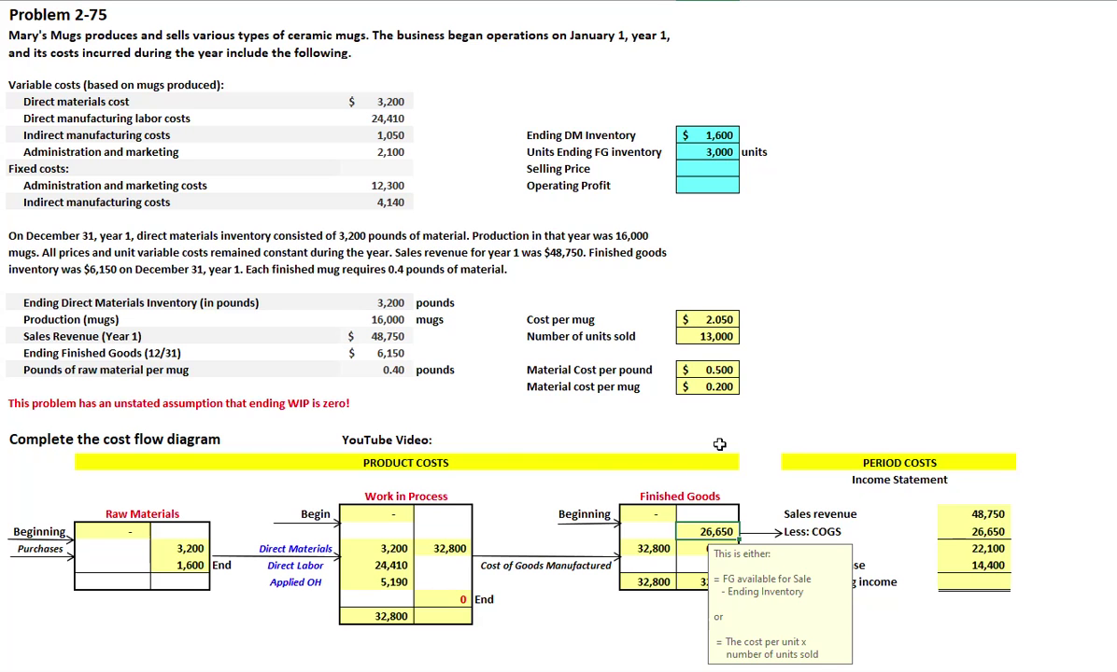
left_click(694, 336)
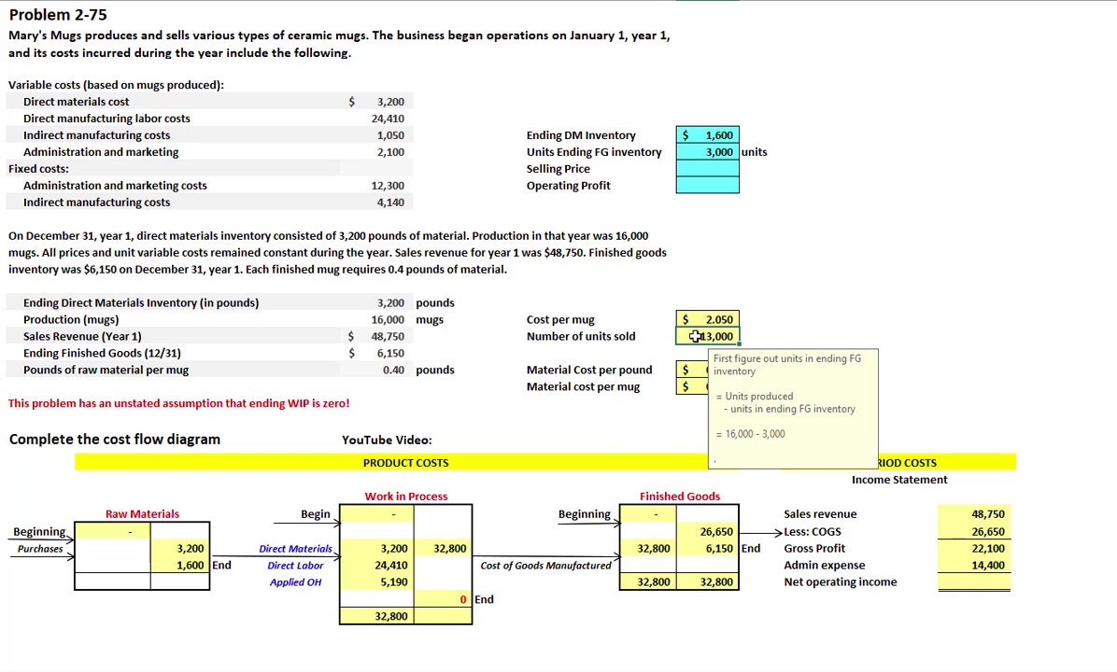
left_click(384, 318)
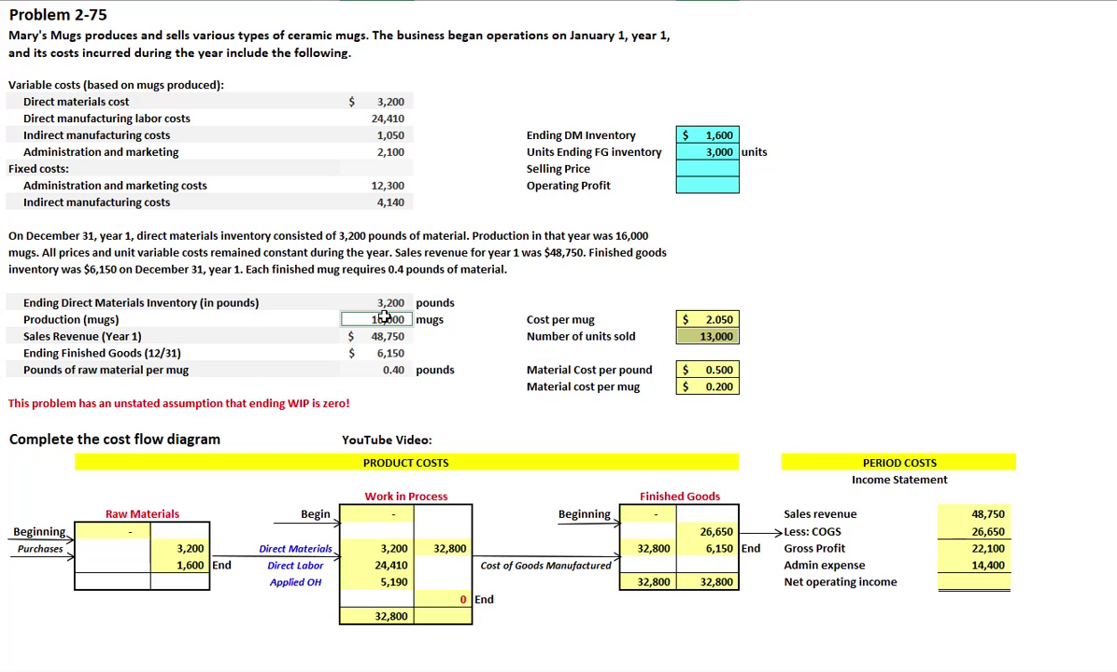
left_click_drag(719, 152, 609, 148)
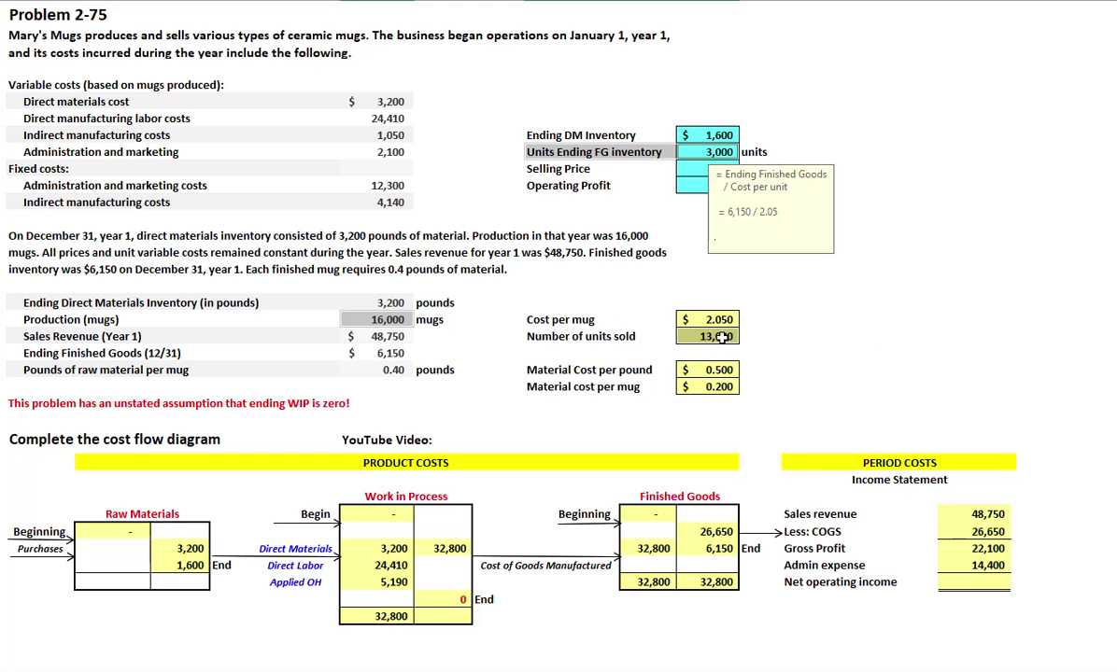
Fill in the selling price as sales revenue of $48,750 / 13,000 units sold, giving $3.75
left_click_drag(707, 336, 619, 338)
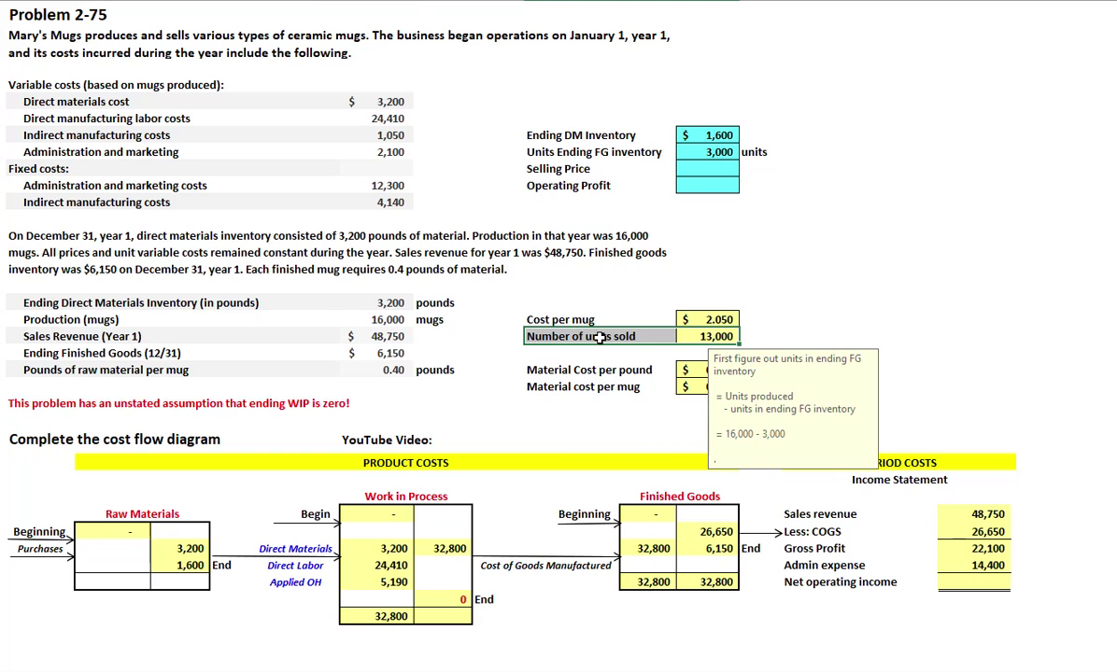
left_click_drag(383, 336, 216, 336)
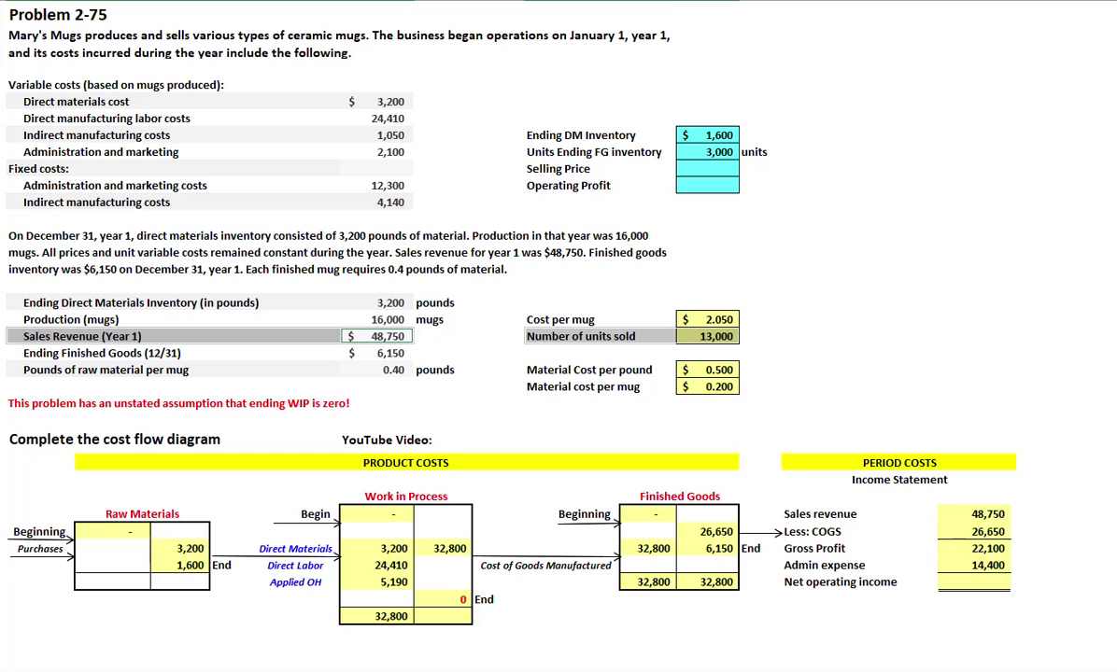
key("ctrl+z")
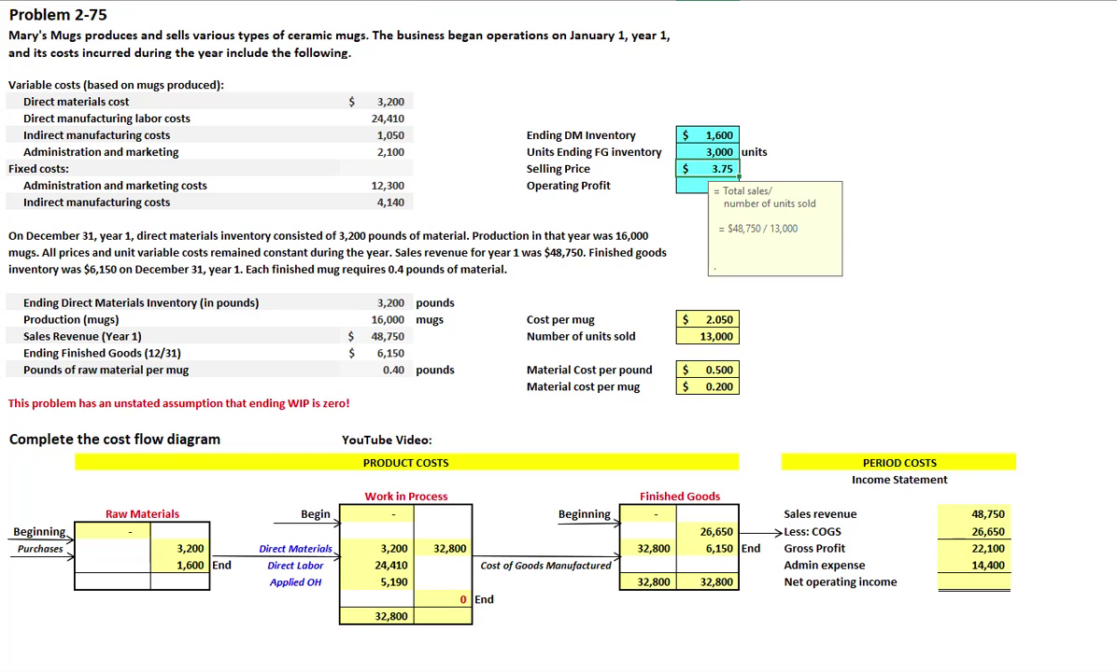